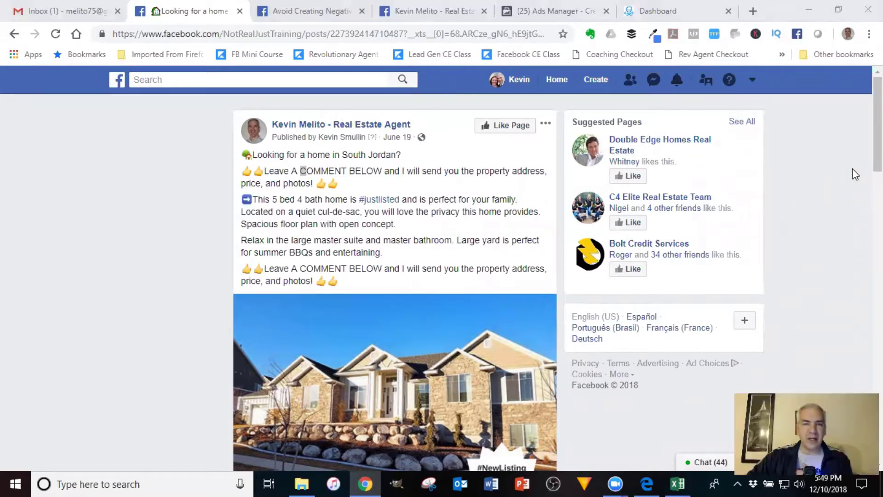
Review the South Jordan home listing post and highlight "Leave A COMMENT BELOW" in its opening text.
scroll(502, 189, "down", 1)
scroll(502, 189, "down", 1)
scroll(418, 175, "up", 2)
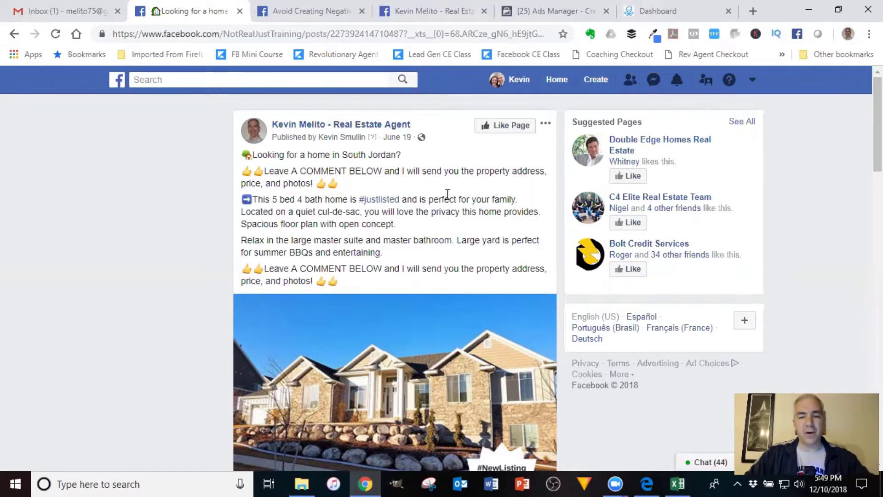
scroll(444, 194, "down", 1)
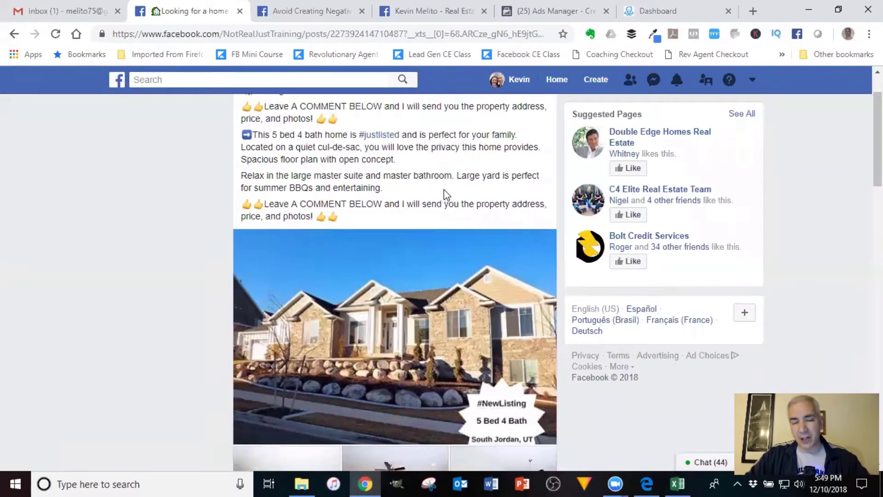
scroll(445, 197, "up", 1)
left_click_drag(264, 171, 382, 171)
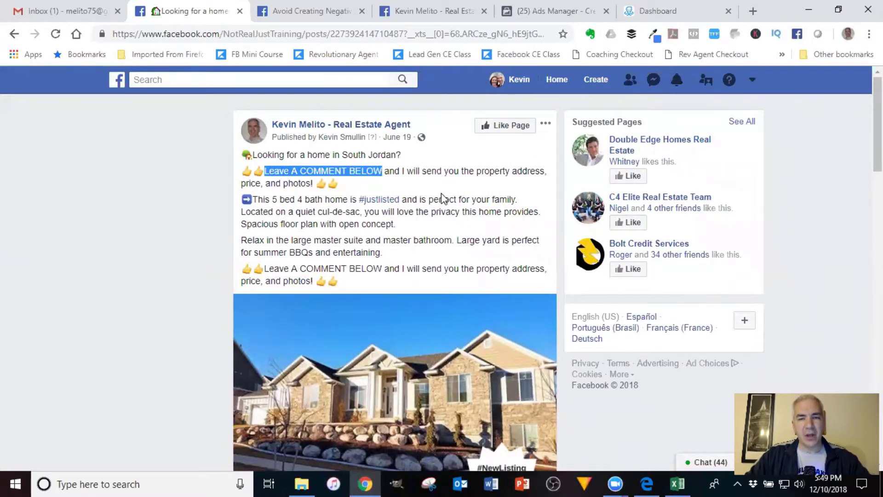
Examine the listing post's reader comments, property photos and engagement section, returning to the post's opening text.
scroll(443, 198, "down", 8)
scroll(416, 277, "down", 3)
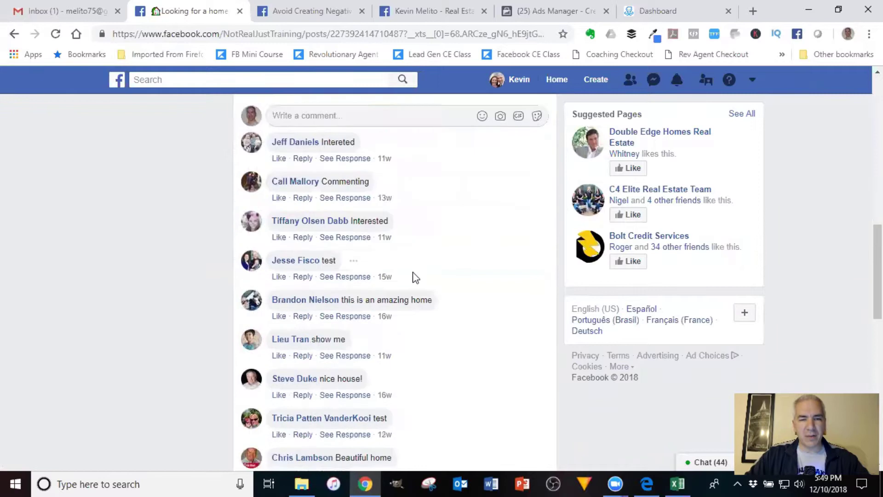
scroll(437, 227, "up", 12)
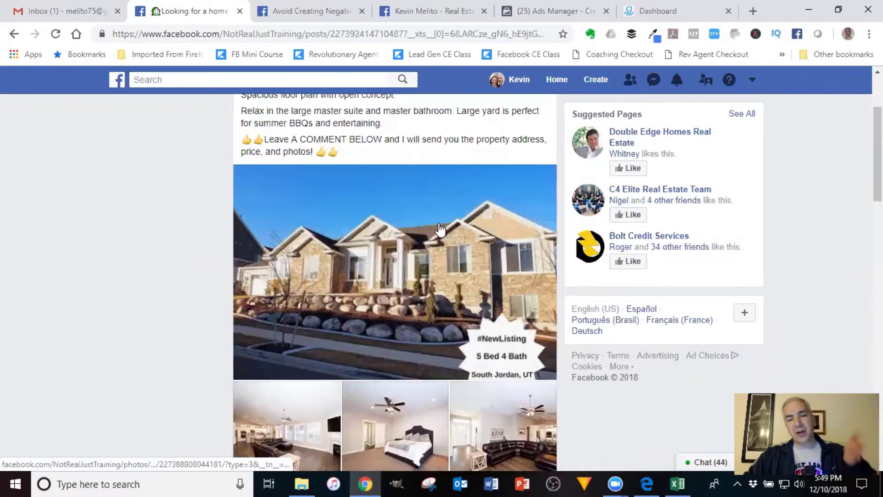
scroll(439, 228, "down", 3)
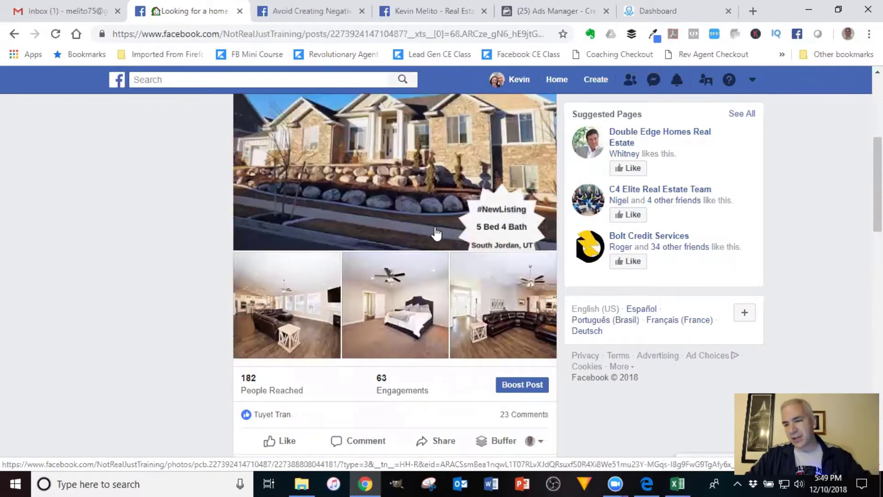
scroll(437, 230, "up", 4)
scroll(435, 227, "up", 2)
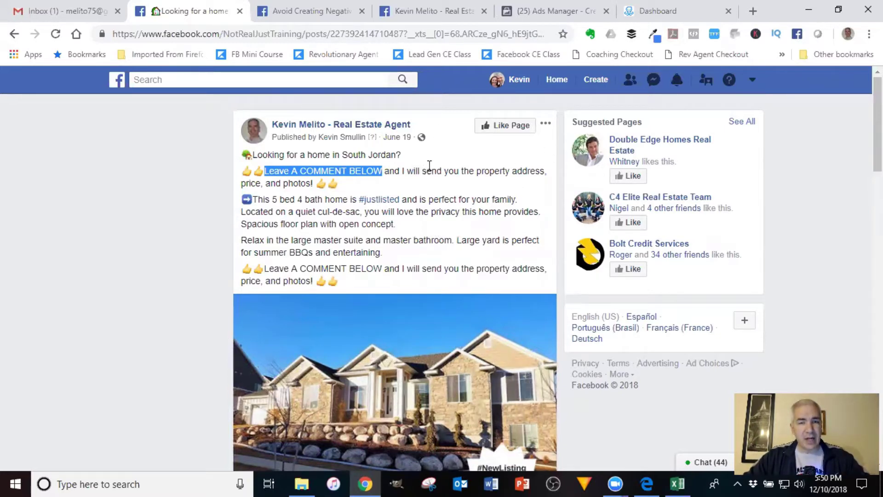
Highlight the wording that asks readers to comment in exchange for property details, and clear the highlight.
left_click(448, 167, "shift")
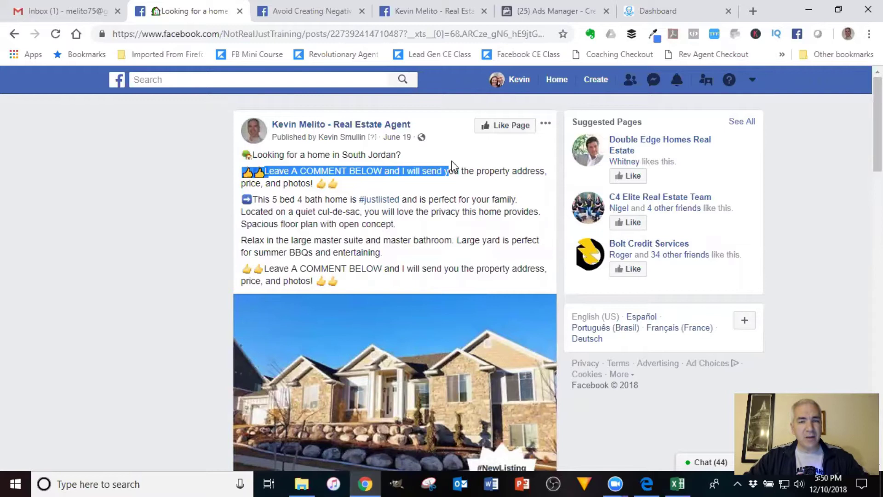
left_click(339, 234)
left_click_drag(268, 170, 376, 171)
left_click(405, 168)
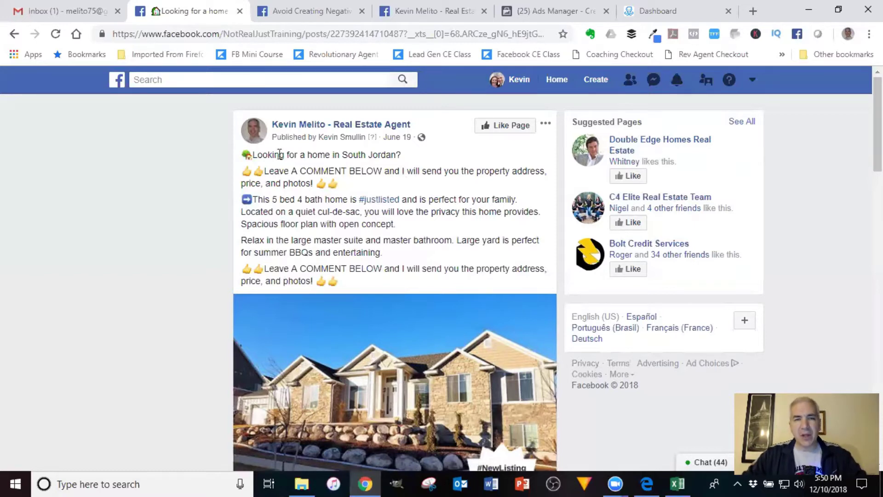
Switch to the Advertiser Help article on avoiding negative ad experiences and read from its title to the low-quality landing page attributes.
left_click(309, 11)
scroll(448, 244, "up", 15)
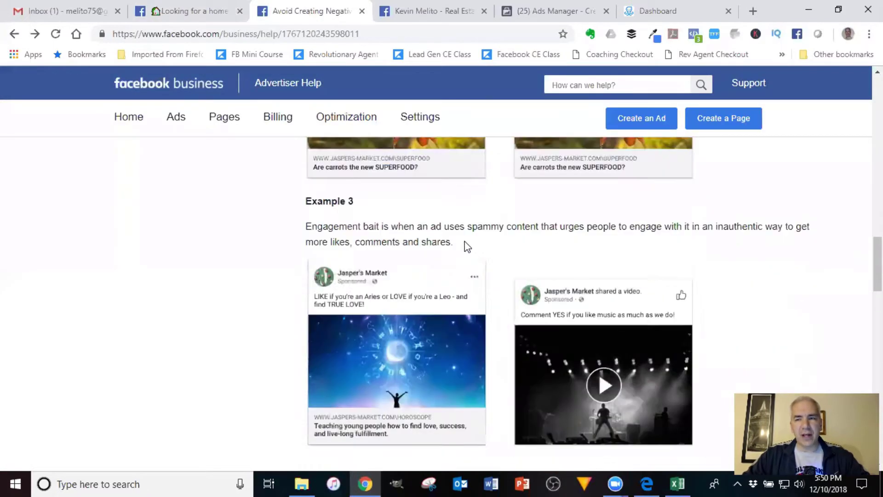
scroll(723, 180, "up", 8)
scroll(721, 183, "up", 2)
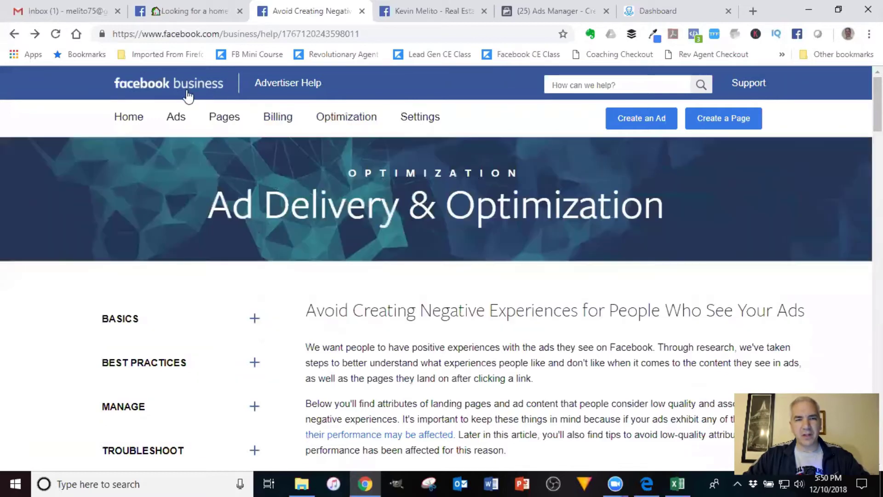
scroll(424, 340, "down", 1)
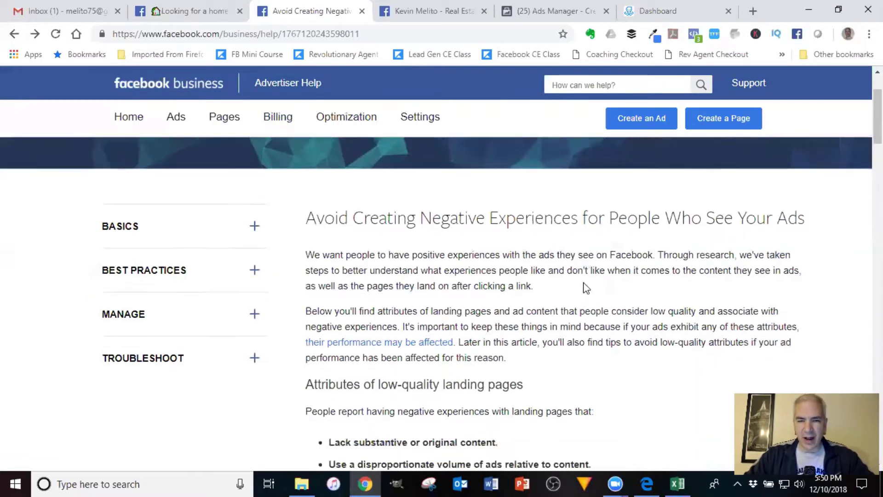
scroll(584, 286, "down", 3)
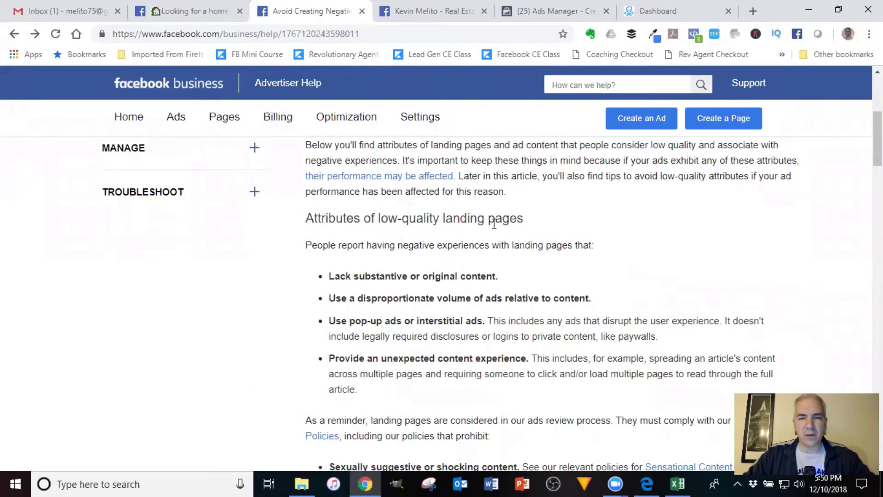
scroll(722, 212, "down", 1)
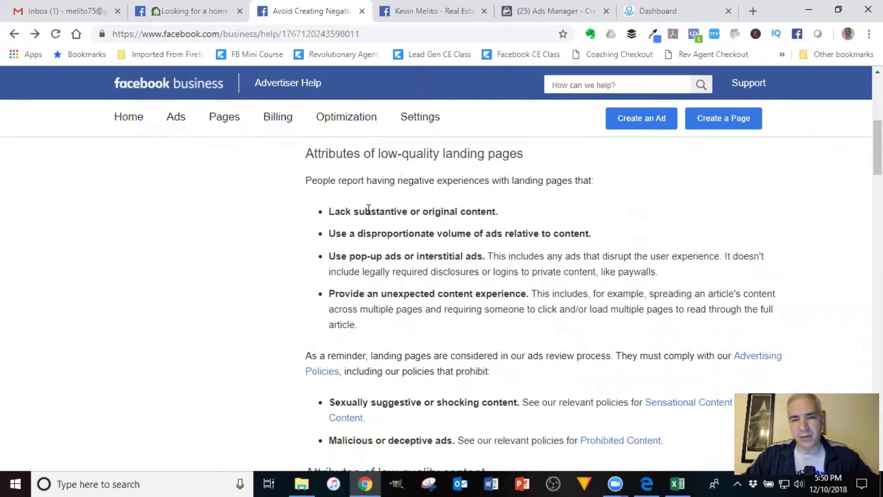
Read through the four low-quality landing page attributes, highlighting phrases from original content to unexpected content experience.
left_click_drag(326, 213, 469, 215)
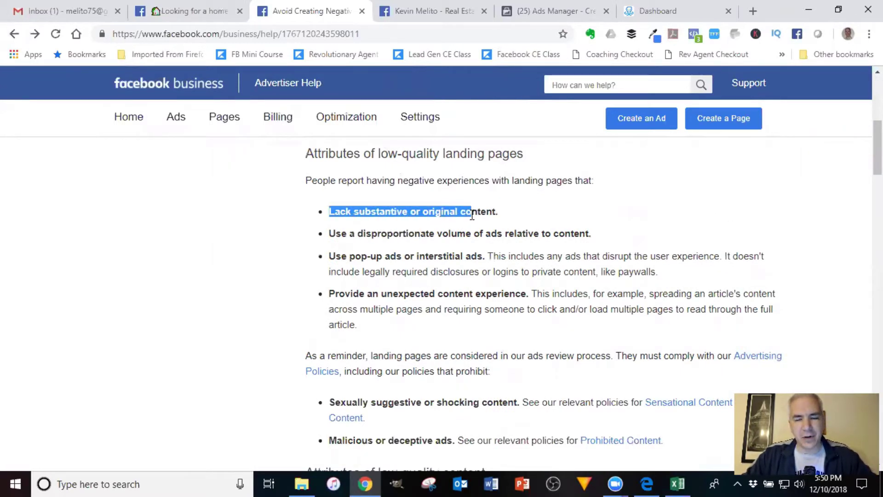
left_click_drag(341, 233, 585, 228)
left_click(693, 214)
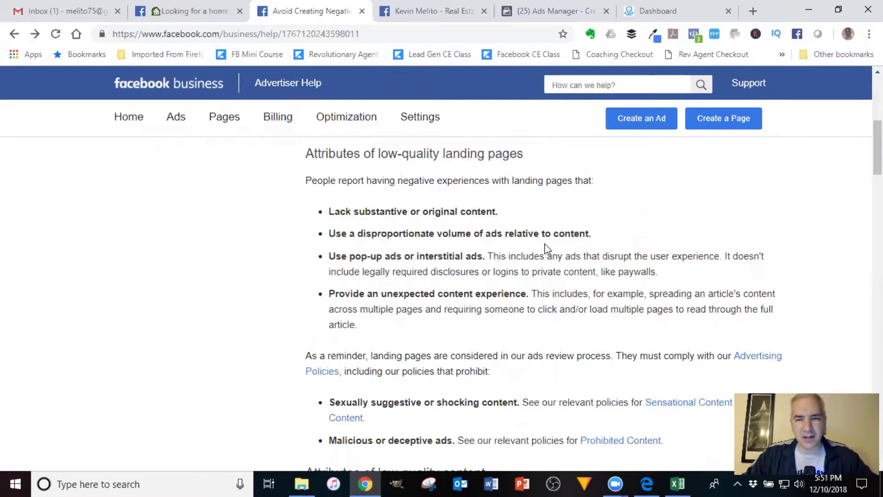
left_click_drag(464, 256, 385, 256)
left_click_drag(367, 294, 359, 294)
left_click_drag(415, 309, 506, 296)
left_click(506, 295)
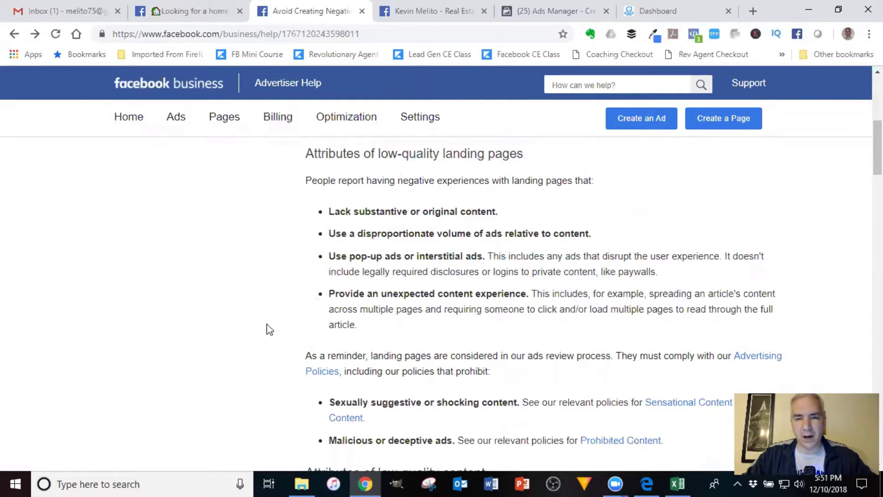
Read the prohibited landing page policies on sexually suggestive or shocking content and malicious or deceptive ads.
scroll(460, 230, "down", 4)
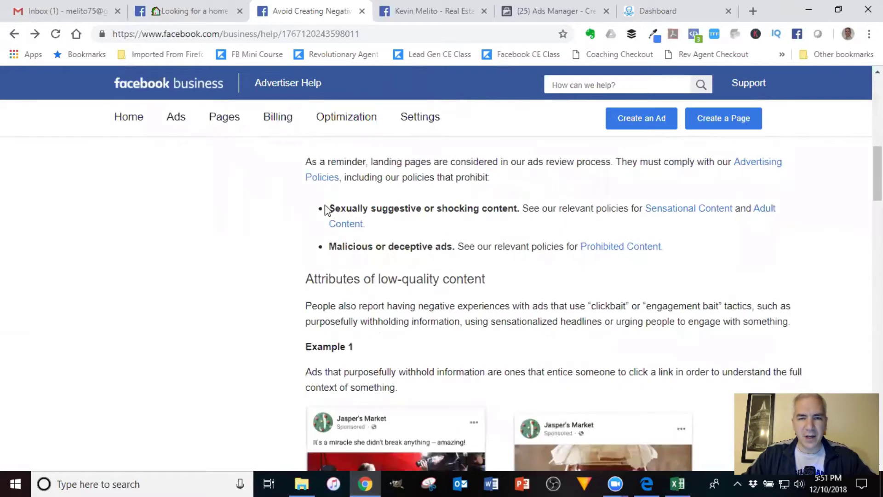
left_click_drag(340, 208, 389, 207)
left_click(486, 213)
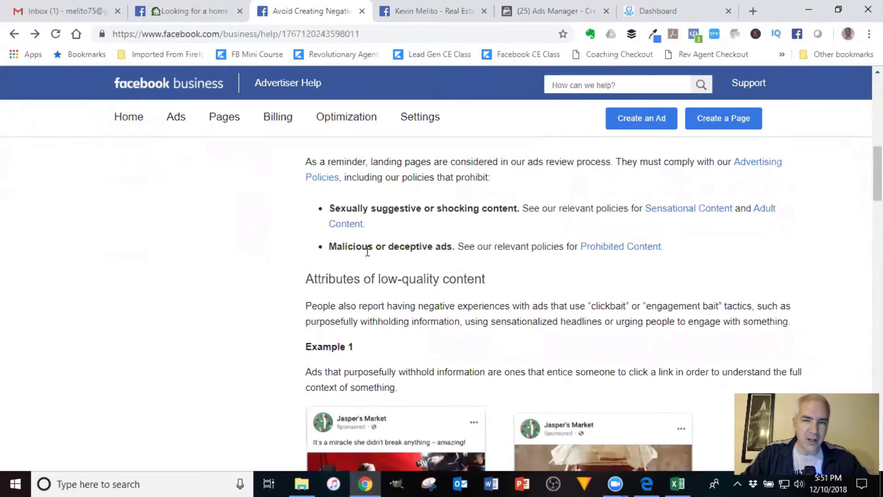
scroll(529, 212, "up", 1)
scroll(525, 233, "down", 2)
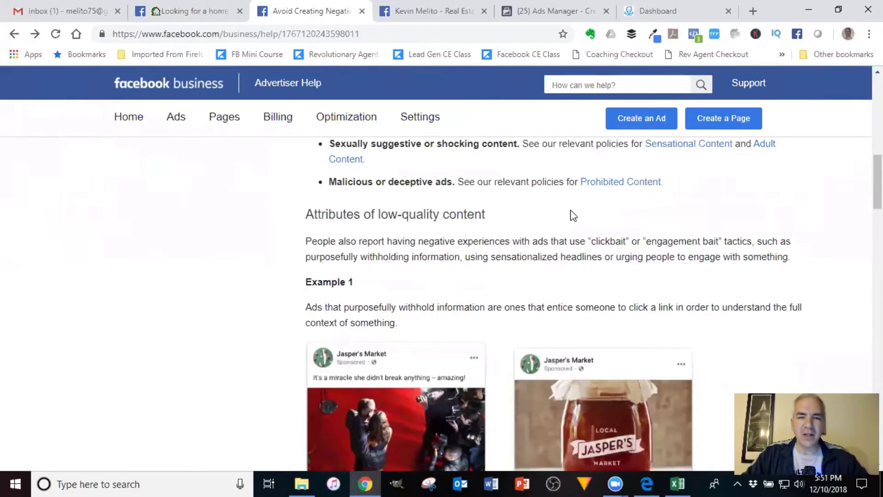
Examine the low-quality content section and Example 1's sample ads that purposefully withhold information.
scroll(572, 213, "down", 1)
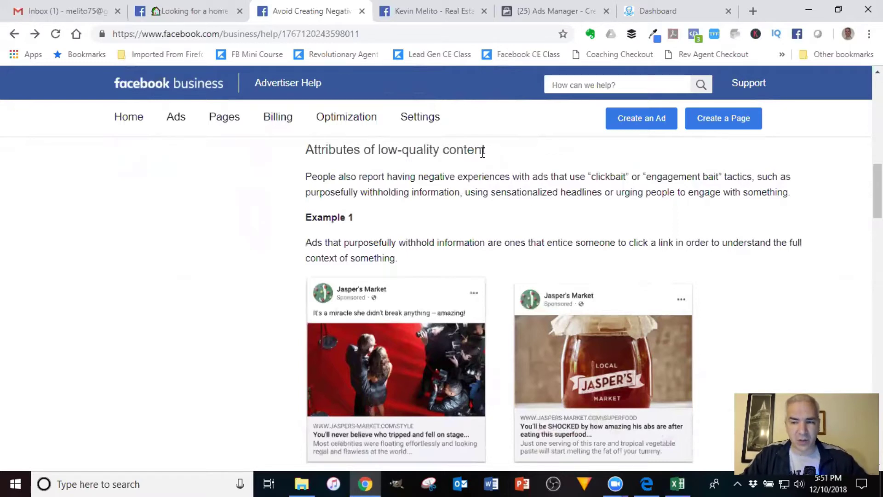
scroll(471, 230, "down", 1)
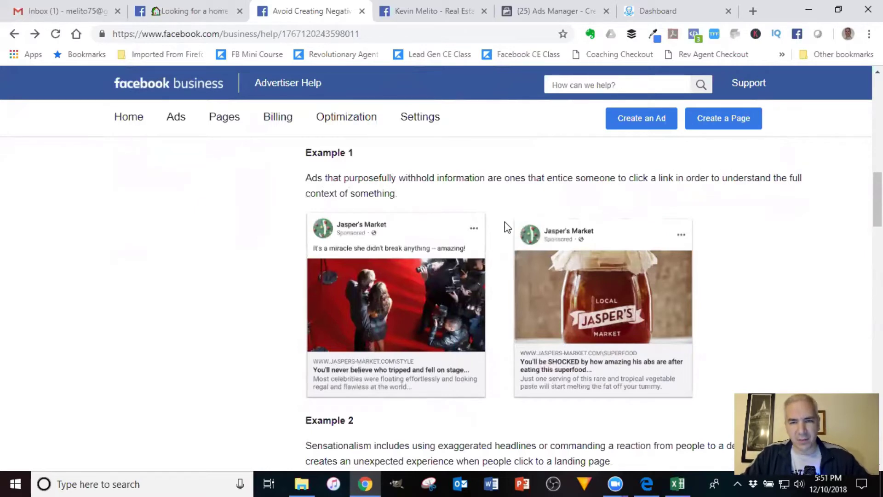
scroll(503, 223, "down", 1)
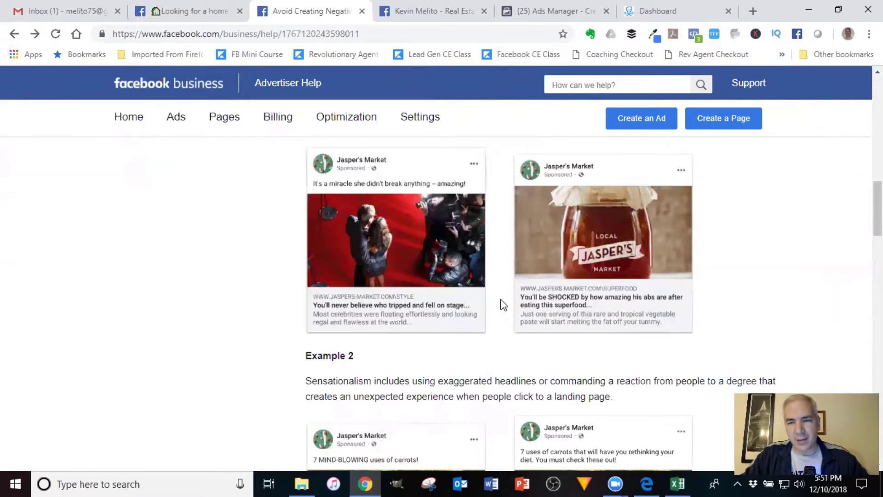
scroll(728, 235, "up", 1)
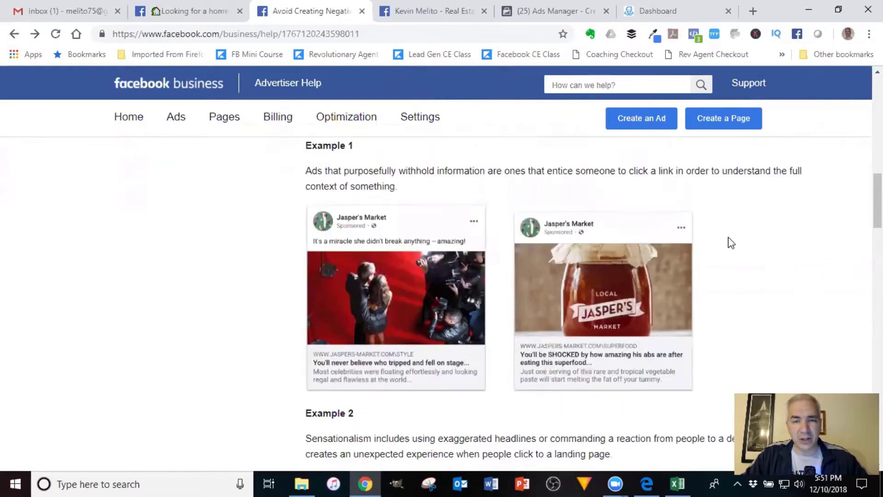
Examine the sample ads for sensationalism in Example 2 and engagement bait in Example 3.
scroll(627, 233, "down", 5)
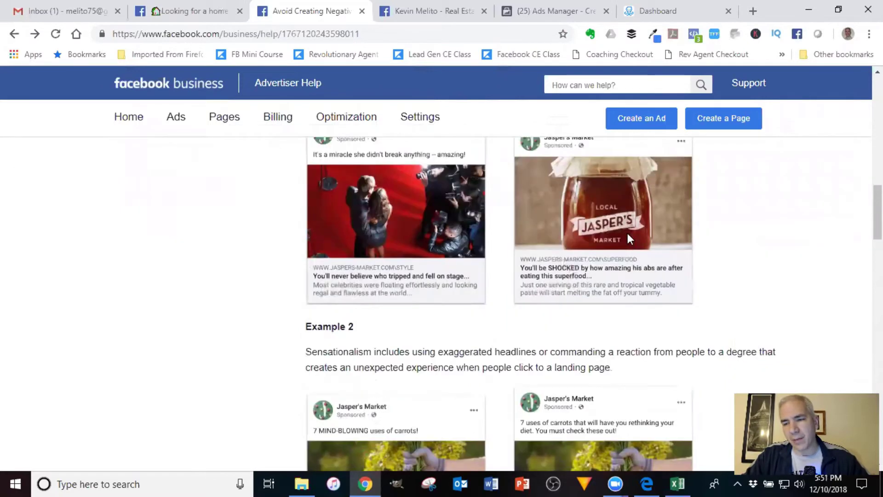
scroll(627, 233, "up", 1)
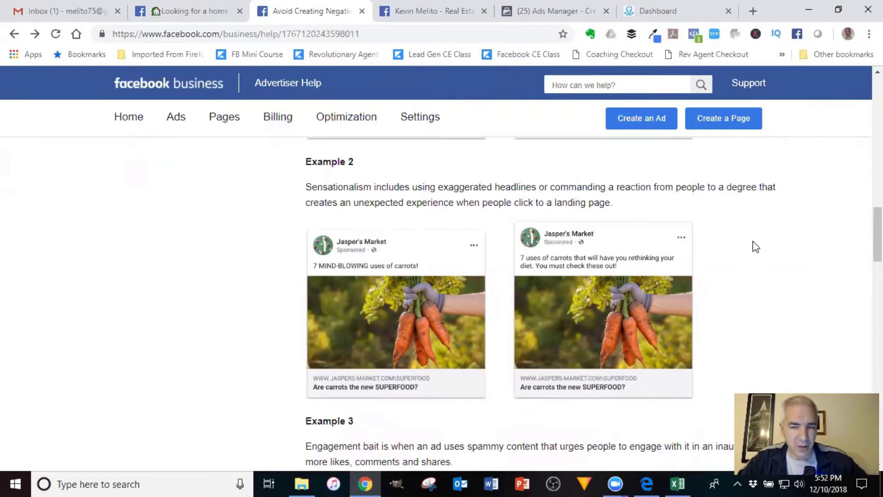
scroll(746, 180, "down", 5)
scroll(748, 180, "down", 1)
scroll(749, 183, "up", 1)
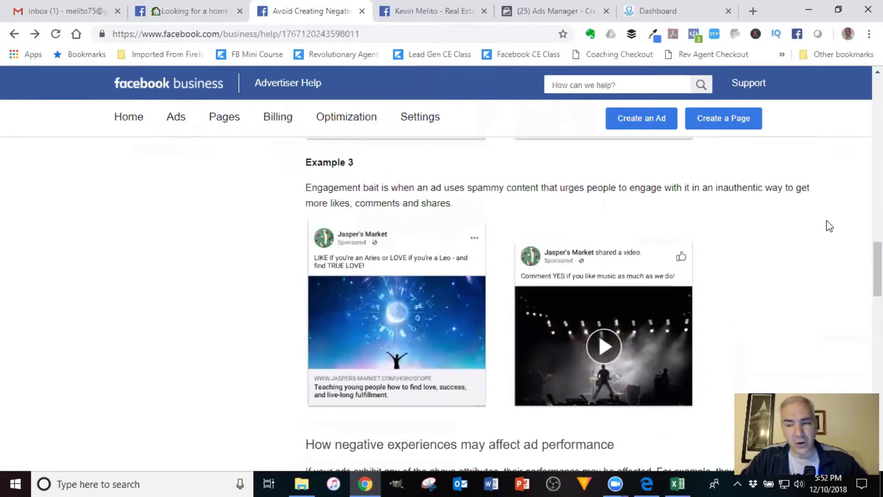
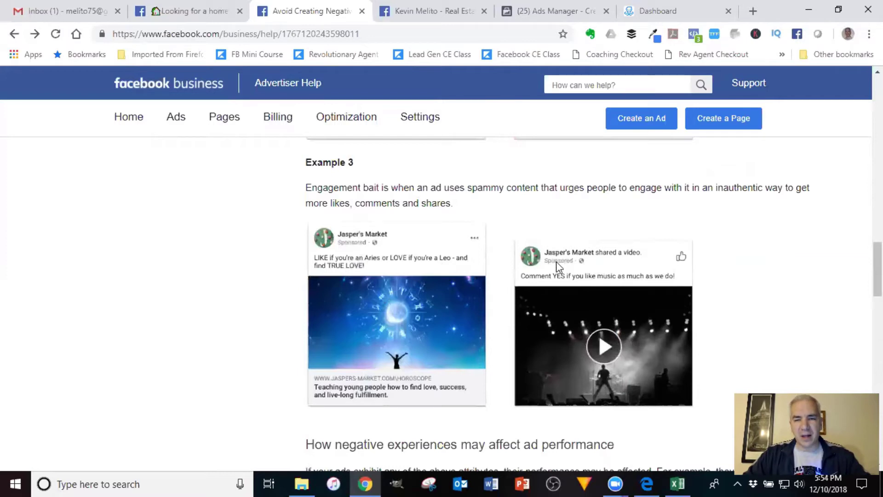
Compare the engagement bait example with the home listing post, and highlight "A COMMENT BELOW" in the post.
left_click(206, 8)
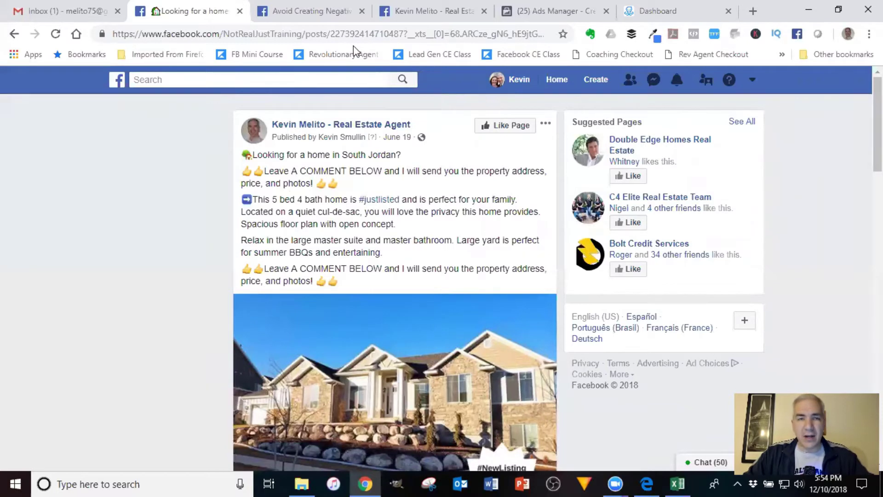
left_click(332, 11)
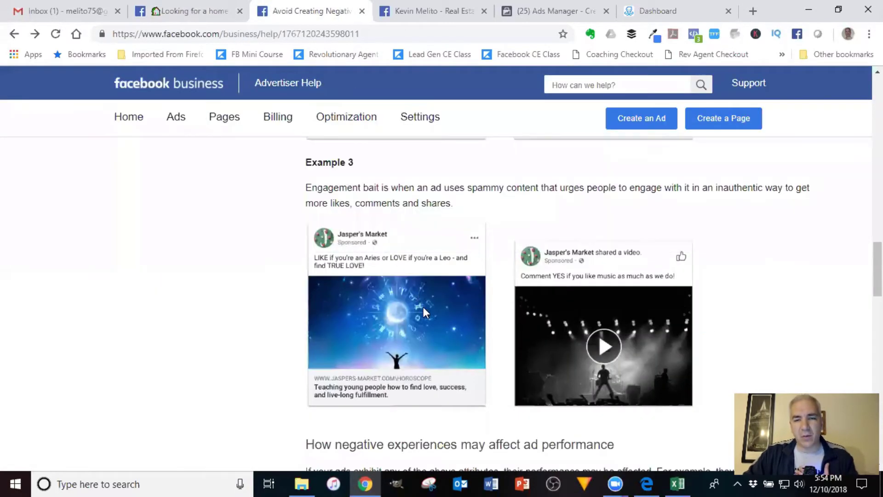
left_click(201, 14)
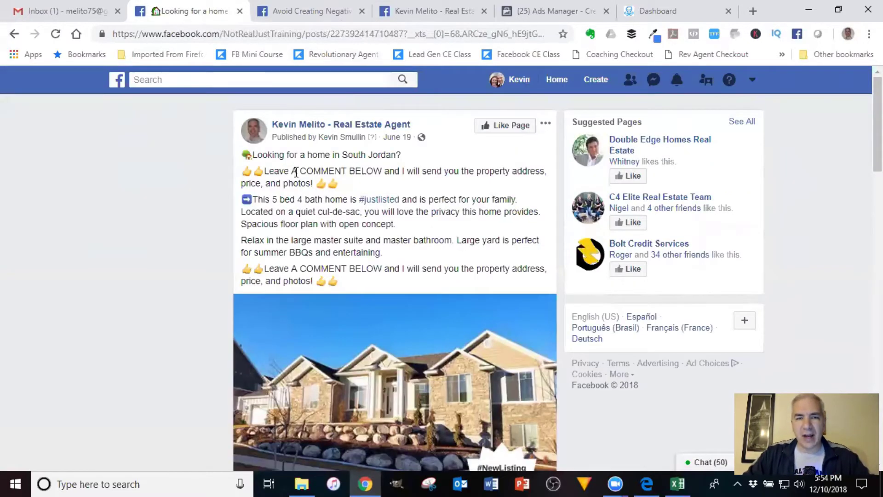
left_click_drag(291, 171, 381, 169)
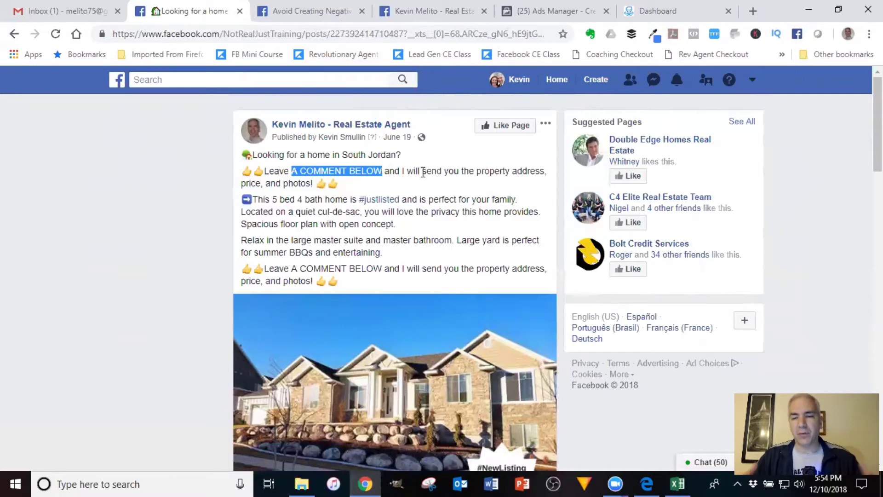
Look over the listing post's photos and engagement figures, and return to its opening text.
scroll(404, 221, "down", 4)
scroll(404, 222, "down", 3)
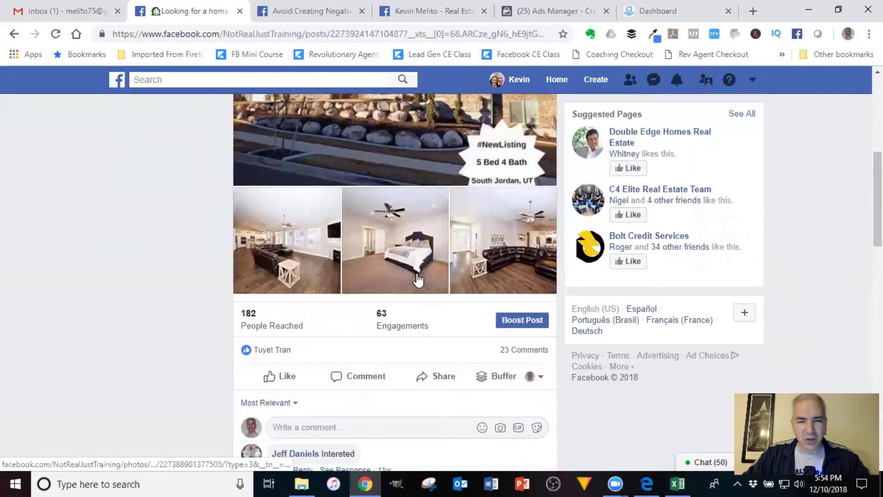
scroll(418, 279, "up", 4)
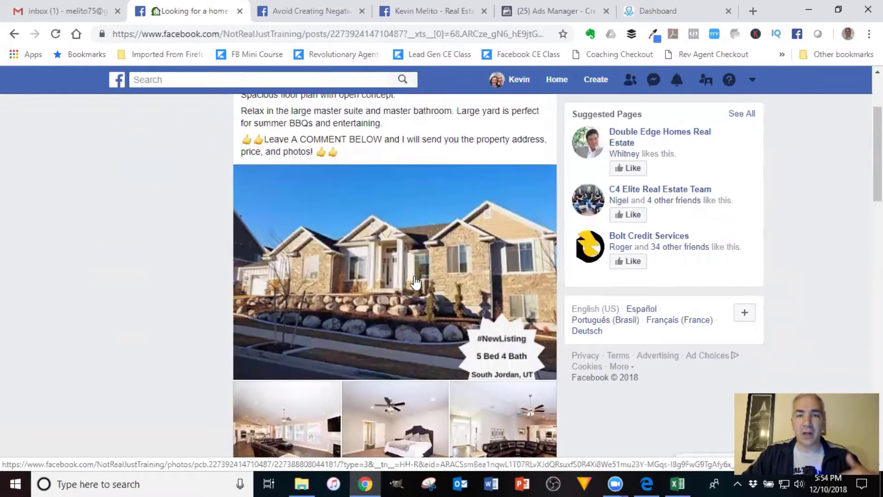
scroll(415, 284, "up", 3)
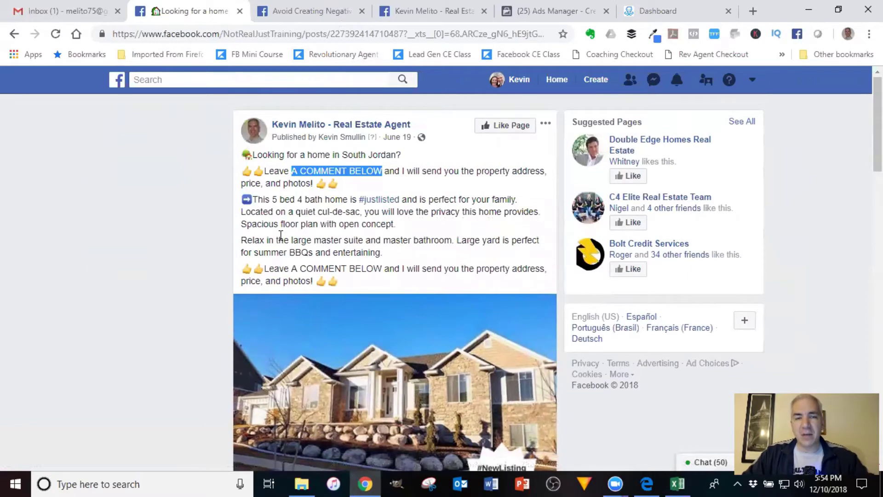
Switch to ManyChat and create a new Facebook Ads JSON growth tool named "JSON Demo".
left_click(390, 183)
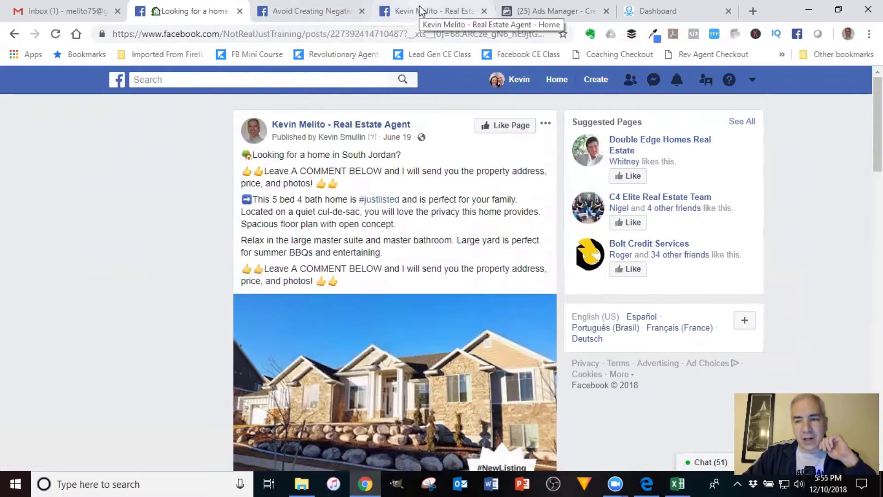
left_click(662, 8)
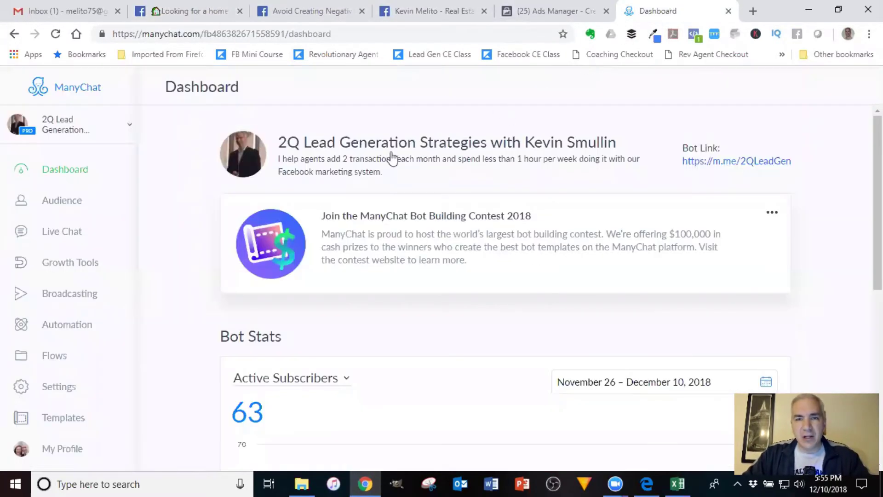
left_click(70, 265)
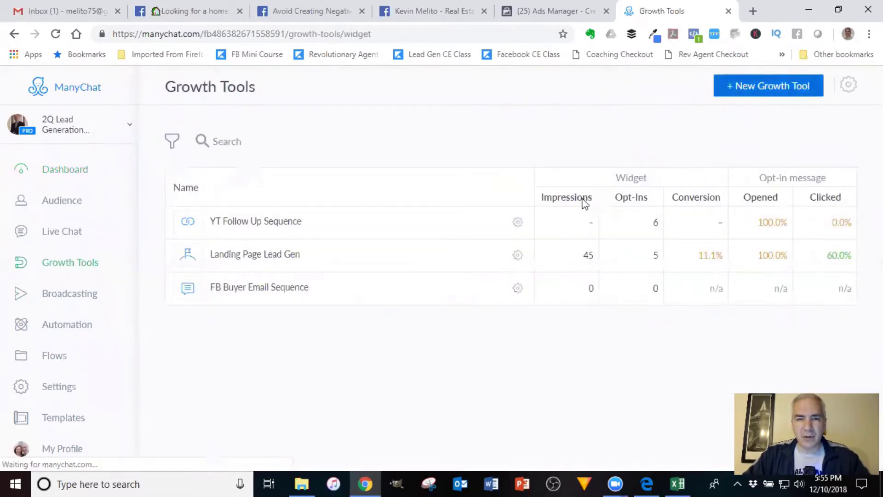
scroll(420, 235, "down", 4)
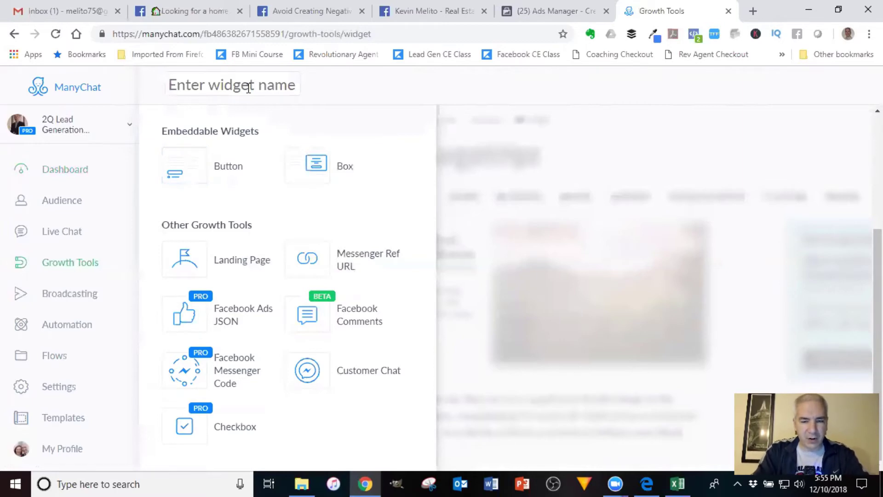
type("JSON Demo")
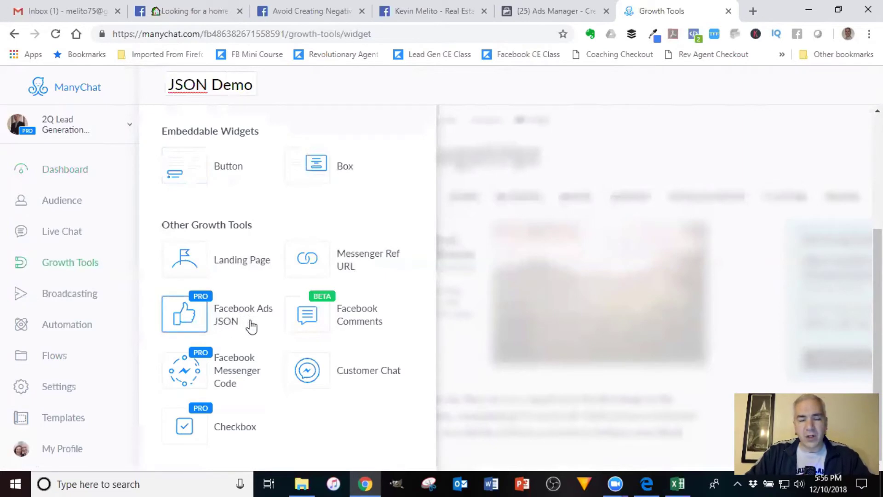
mouse_move(194, 300)
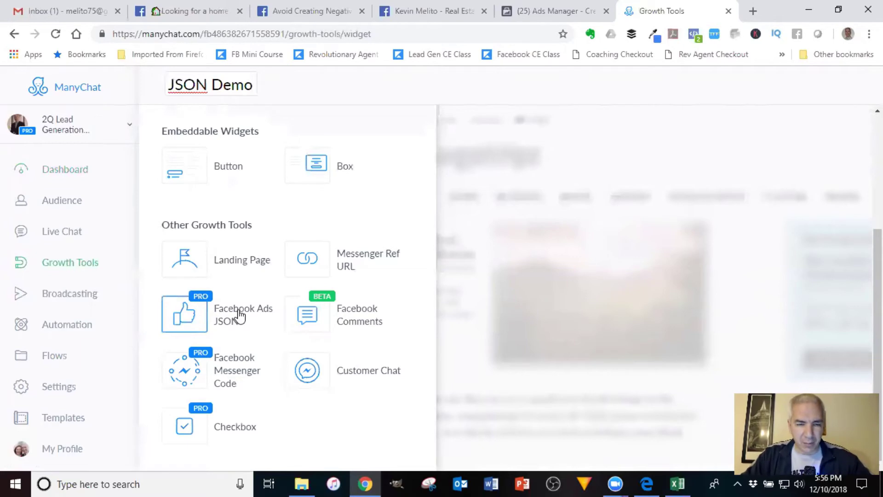
left_click(205, 316)
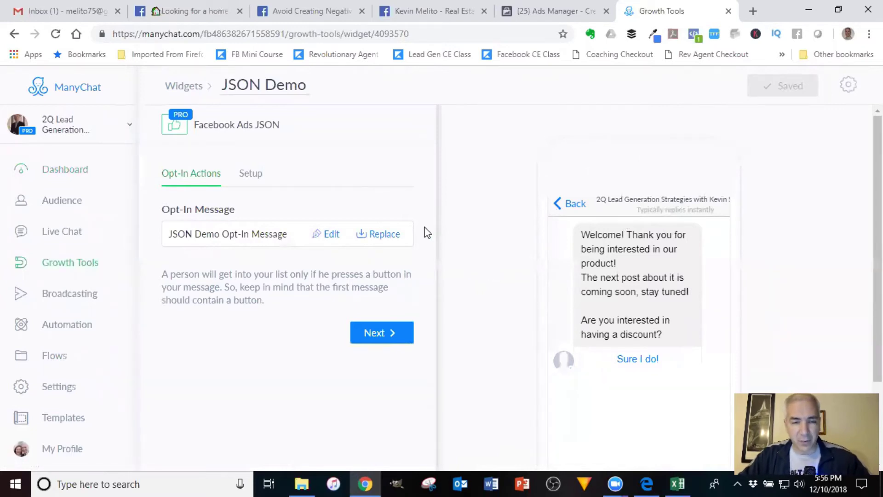
Examine the Facebook Ads JSON code generated in the JSON Demo widget's setup, from its opening lines to its end.
left_click(245, 175)
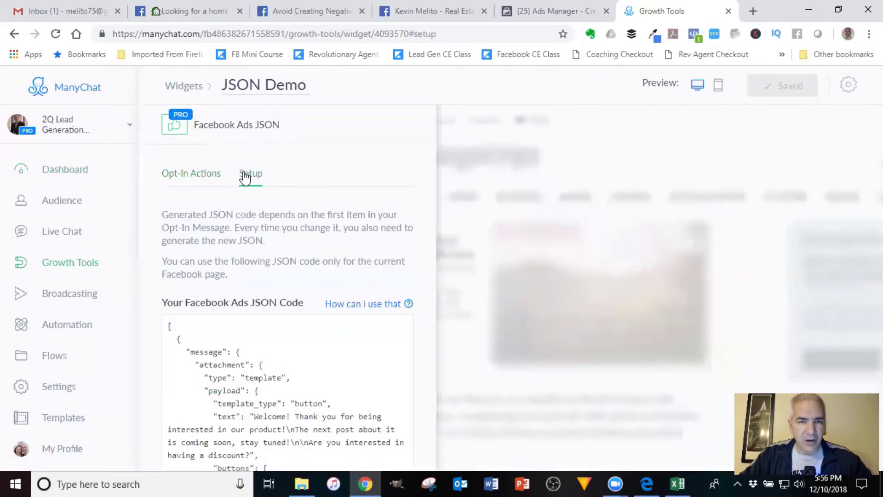
scroll(348, 181, "down", 3)
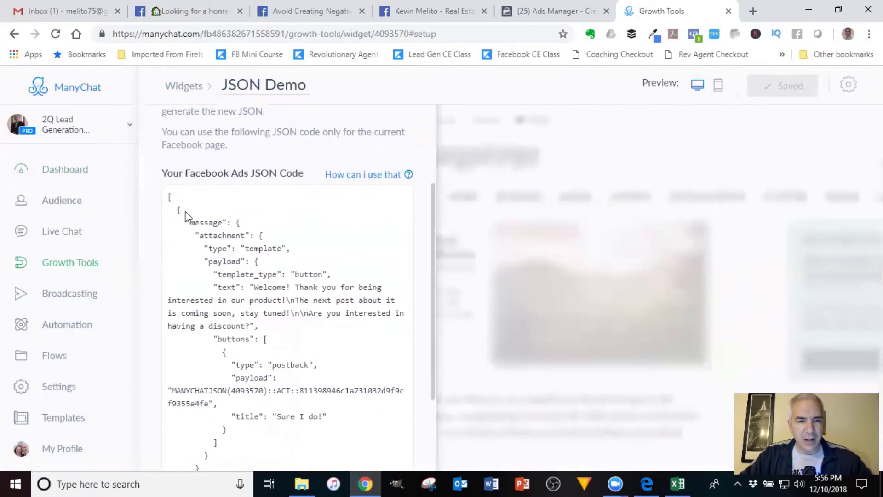
scroll(308, 263, "down", 2)
scroll(325, 272, "up", 3)
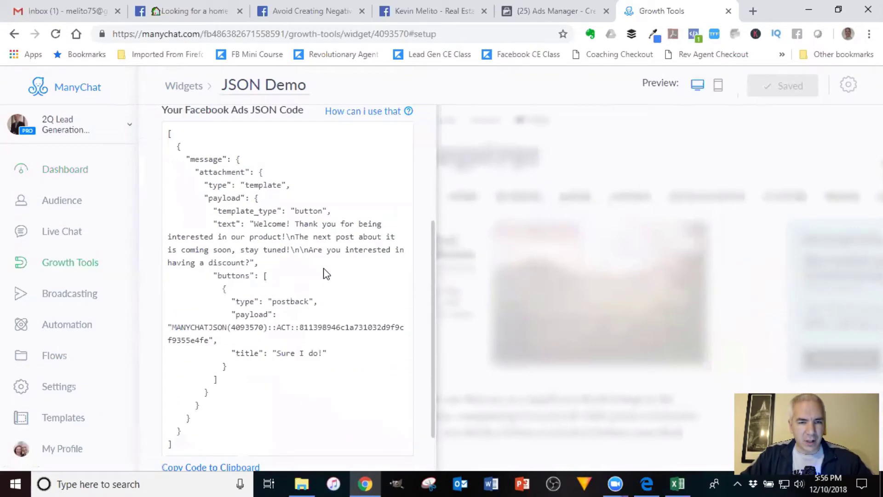
scroll(324, 273, "down", 3)
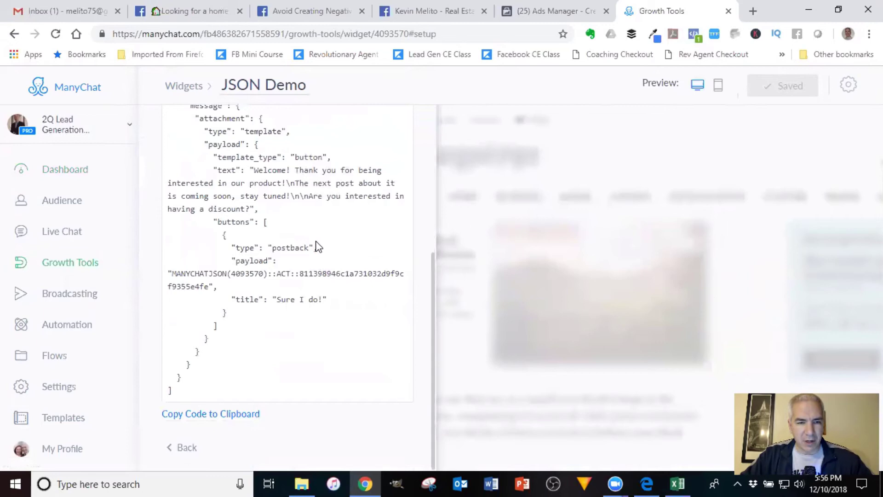
scroll(319, 247, "up", 5)
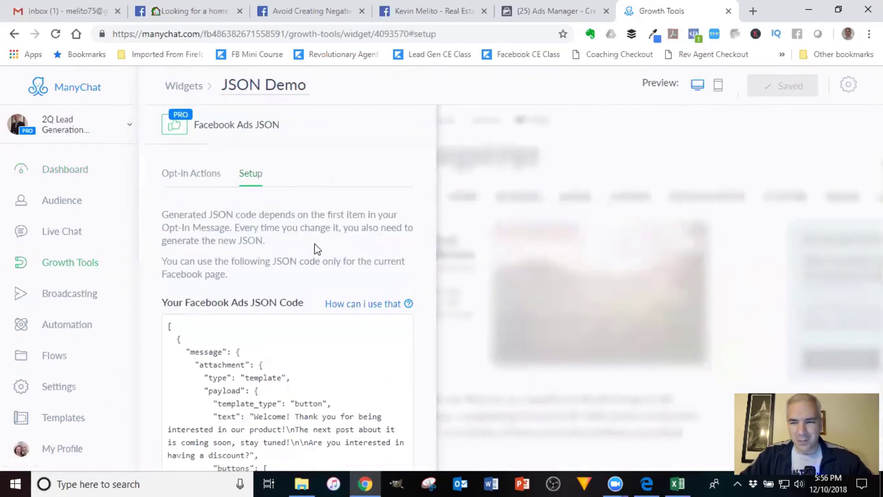
scroll(338, 237, "down", 5)
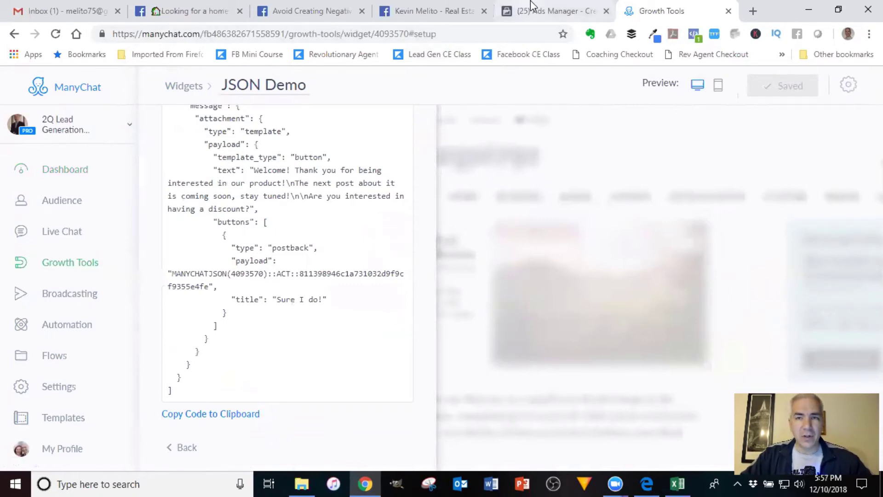
Switch to Ads Manager, reload ad creation from the campaign objective, and start over instead of continuing the Demo Message Campaign draft.
left_click(506, 13)
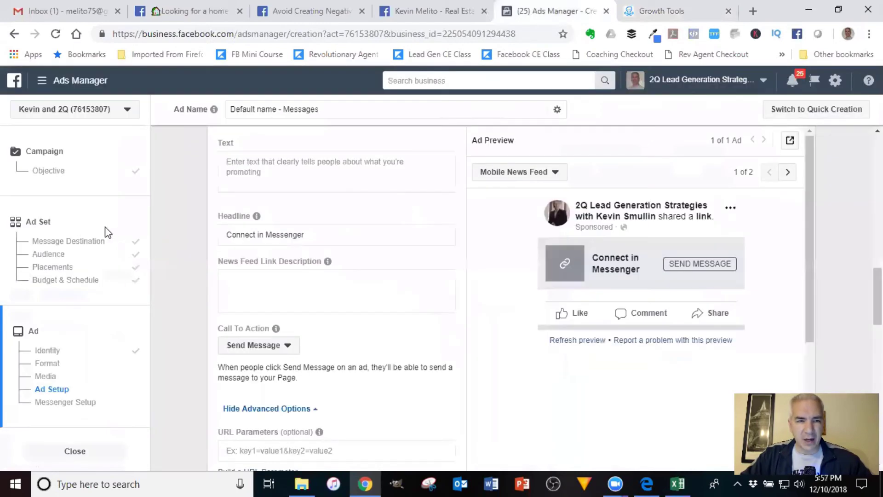
left_click(50, 170)
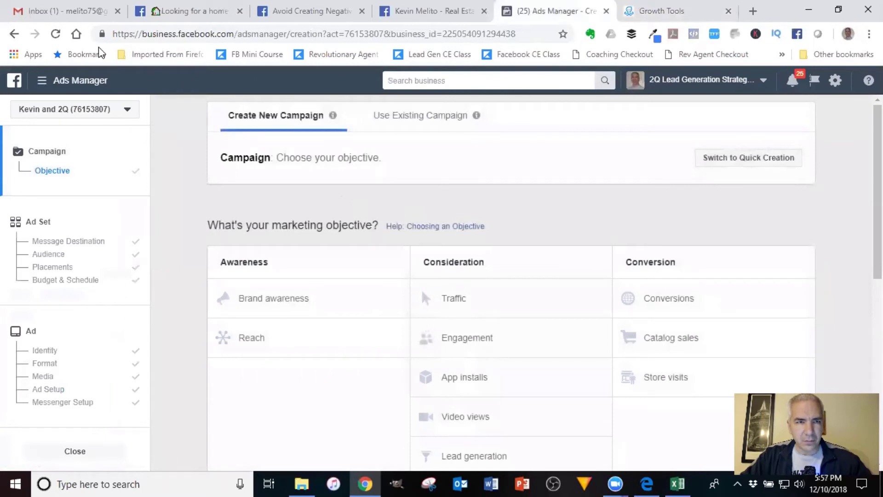
left_click(55, 34)
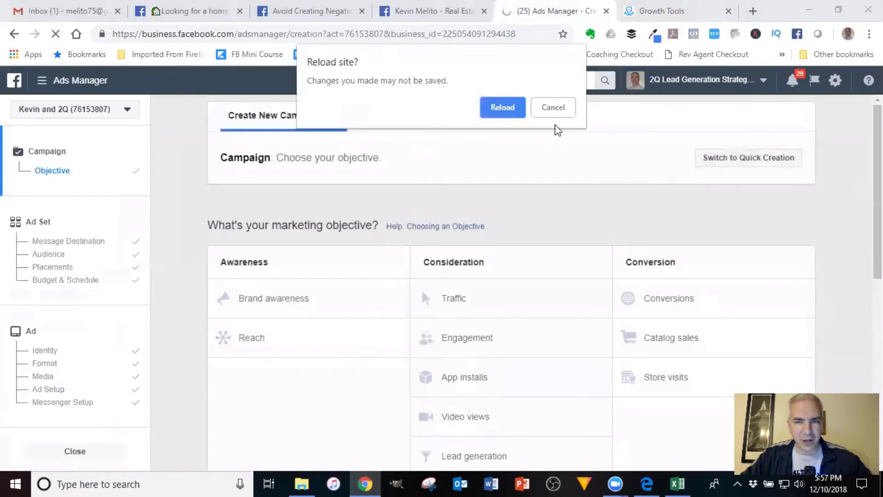
left_click(494, 108)
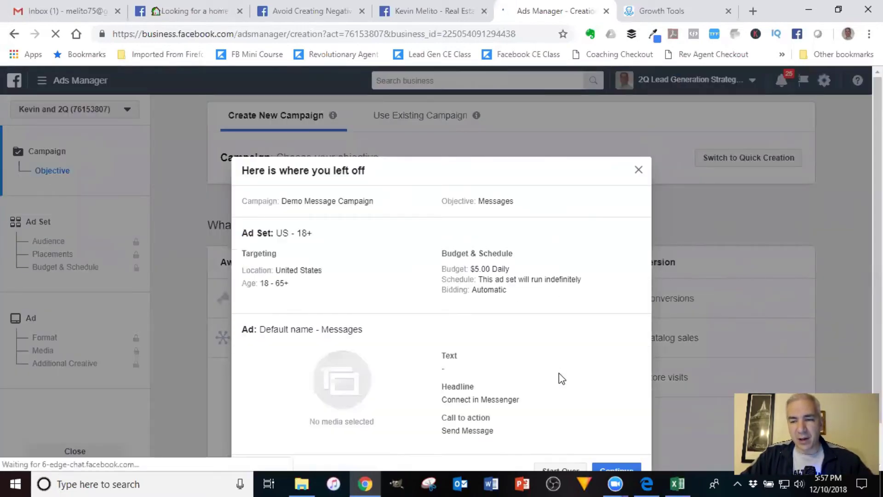
left_click(572, 429)
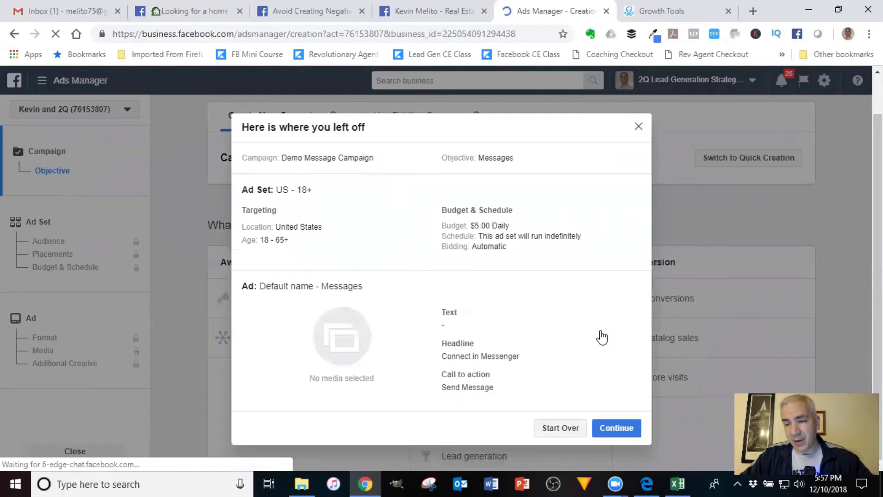
scroll(613, 269, "down", 1)
scroll(559, 391, "up", 1)
left_click_drag(540, 422, 534, 352)
Choose Messages as the new campaign's marketing objective.
left_click(497, 437)
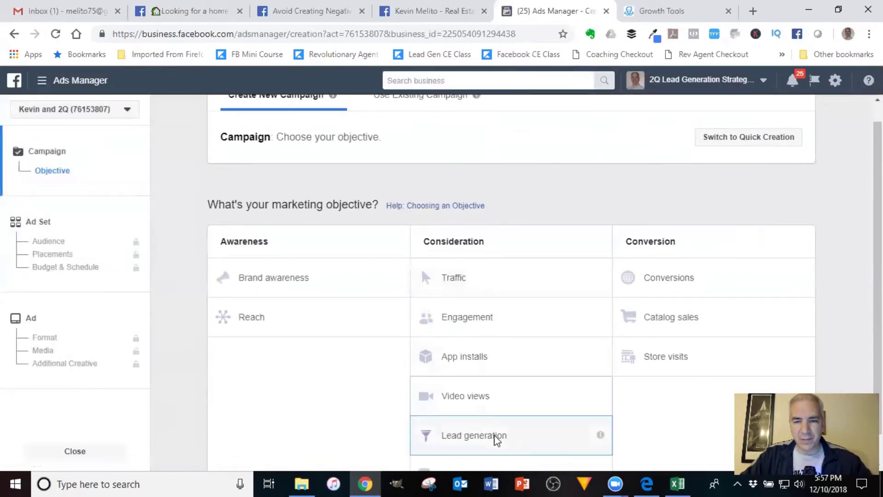
scroll(598, 396, "down", 3)
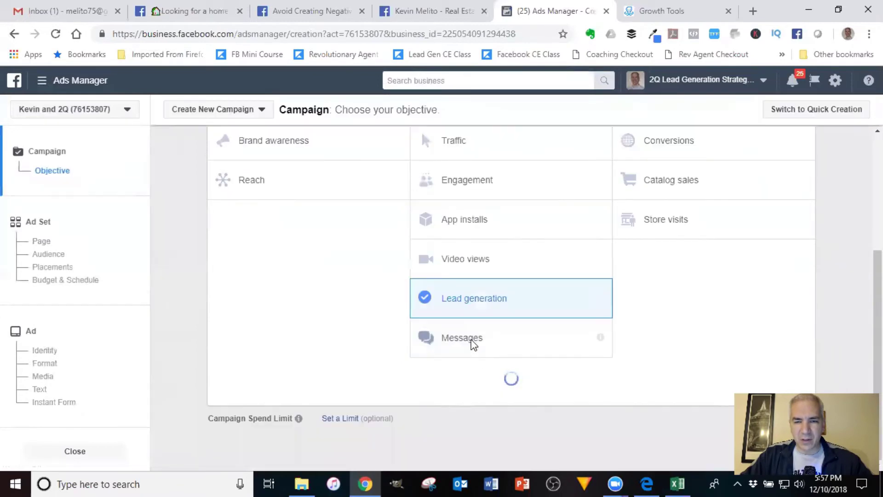
left_click(468, 341)
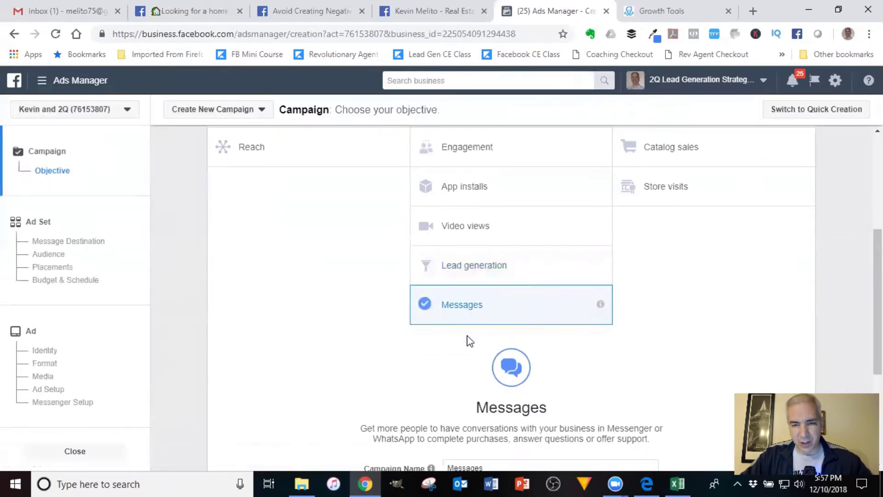
scroll(653, 278, "down", 4)
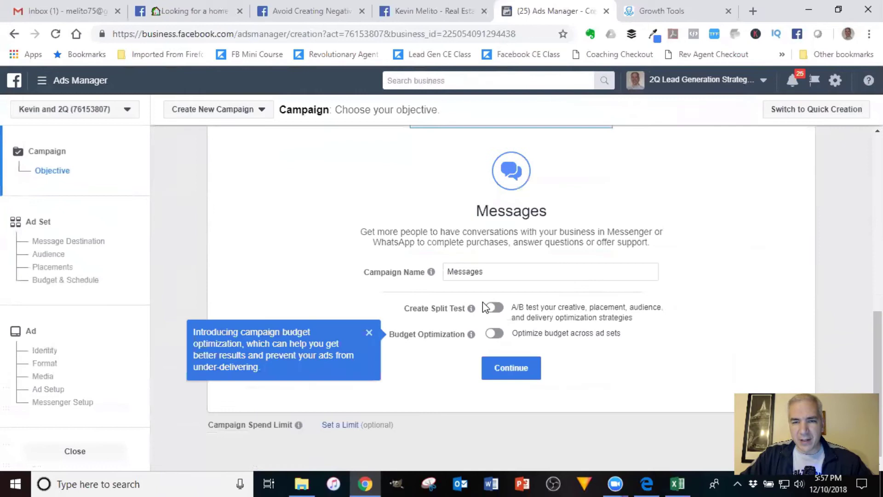
Name the campaign "Demo JSON", dismiss the budget optimization tip, and continue to the ad set.
double_click(485, 273)
type("De")
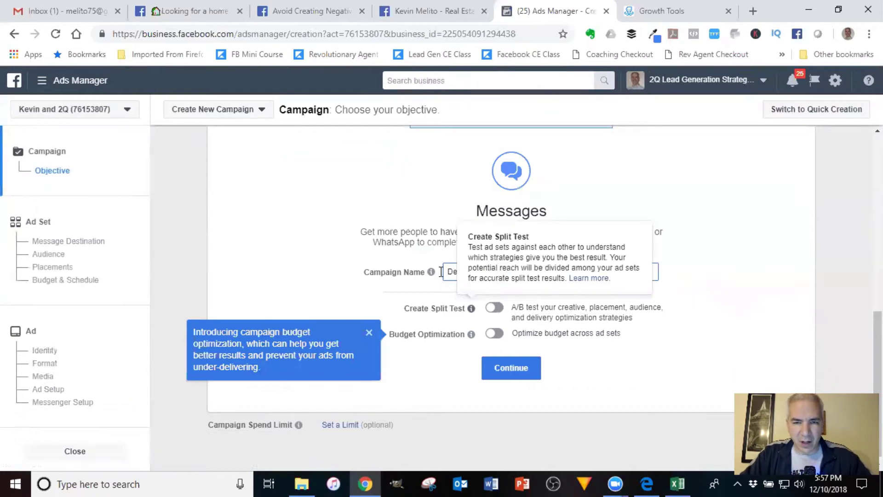
left_click(370, 334)
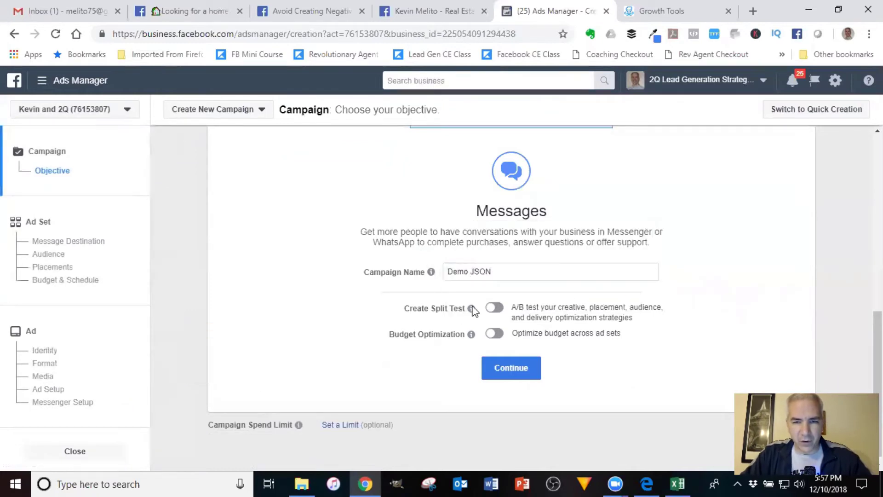
left_click(511, 368)
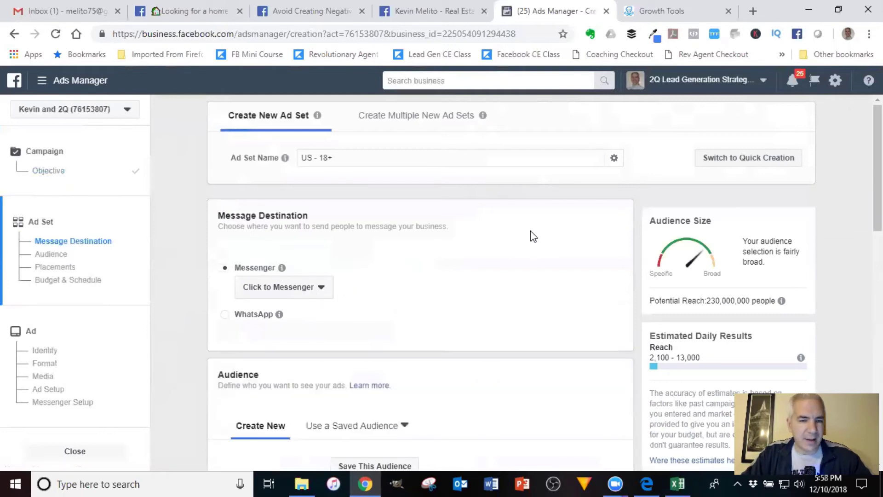
Edit the ad set's placements manually, excluding Facebook Marketplace, Instagram and Messenger so that only Facebook Feeds remains selected.
scroll(414, 364, "down", 3)
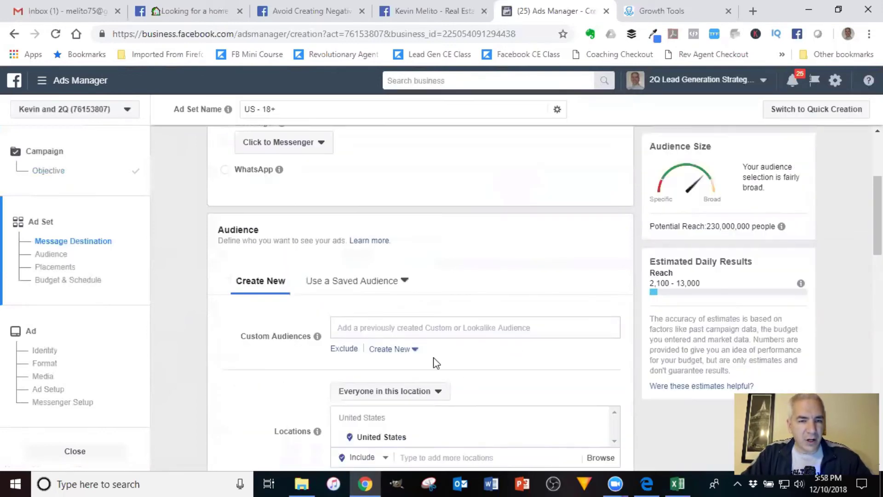
scroll(612, 251, "down", 7)
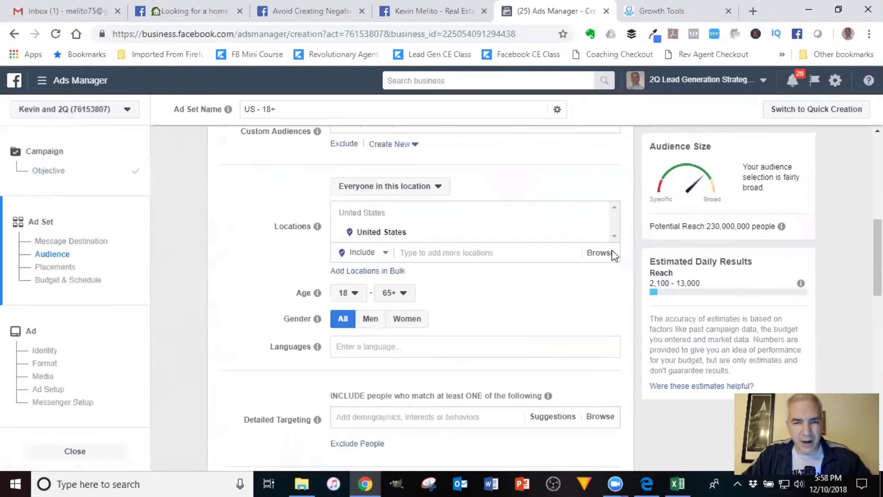
scroll(613, 258, "down", 3)
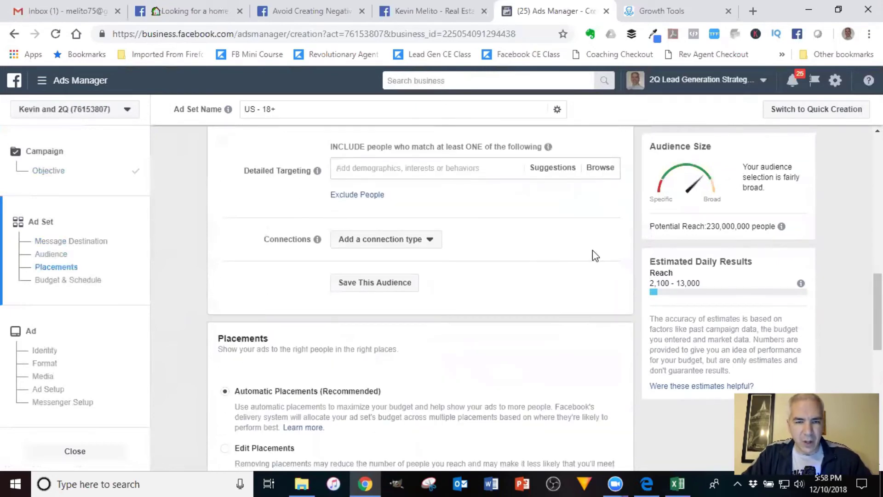
scroll(592, 256, "down", 4)
left_click(228, 258)
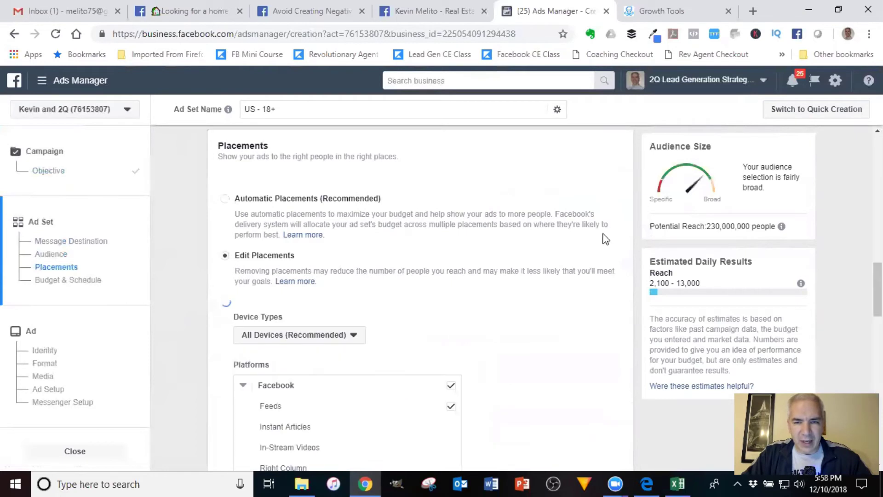
scroll(589, 248, "down", 3)
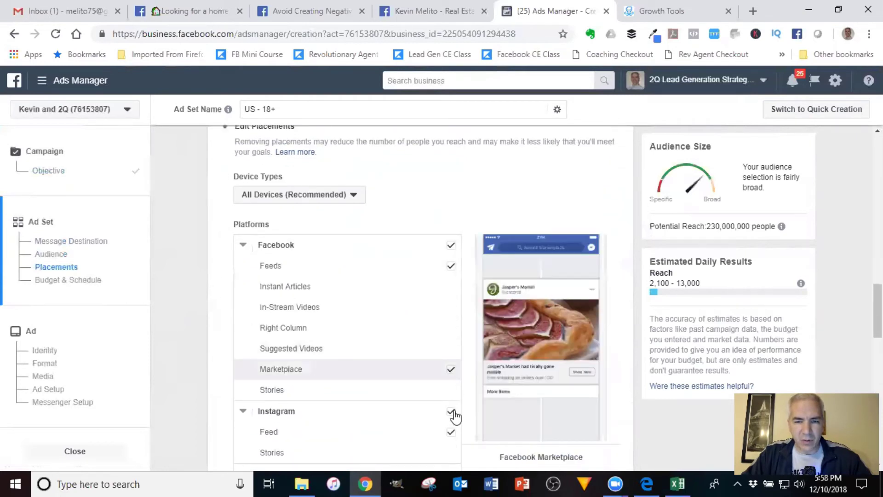
left_click(451, 369)
left_click(451, 411)
scroll(460, 232, "down", 3)
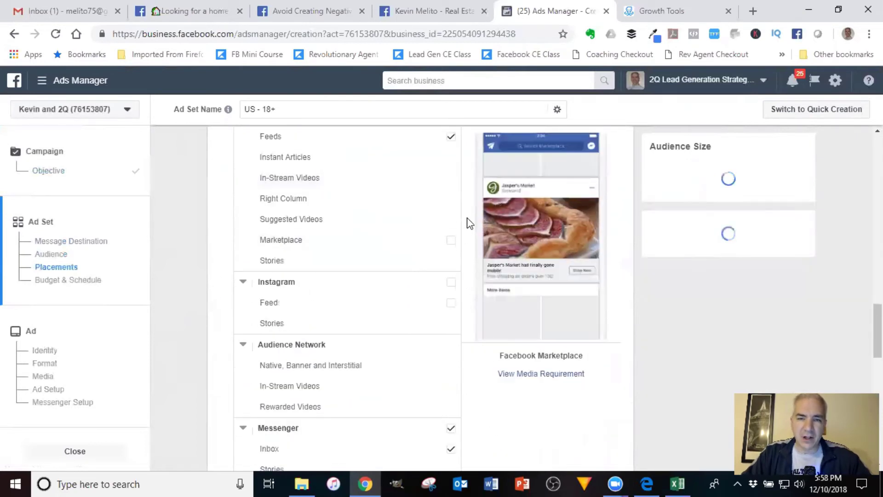
scroll(455, 276, "down", 3)
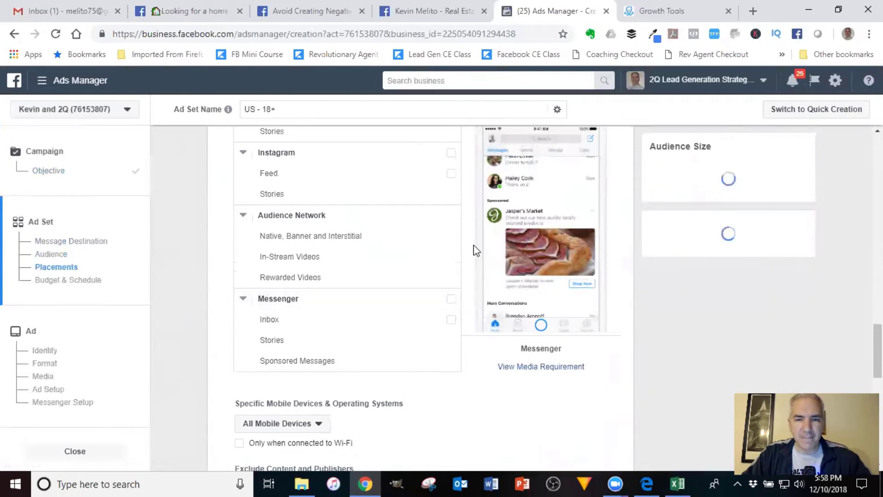
Set the ad set's daily budget to $1.00 and continue to the ad's creation.
scroll(476, 251, "down", 6)
scroll(476, 230, "down", 4)
left_click(478, 155)
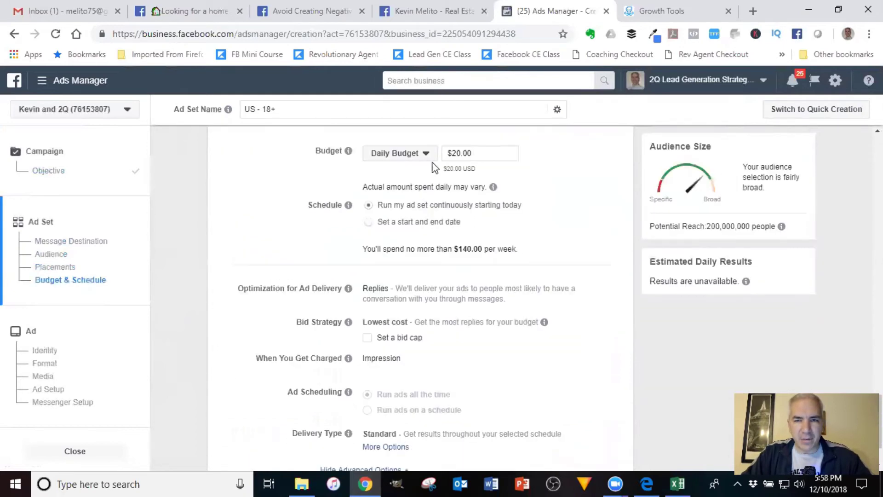
type("1")
left_click(520, 210)
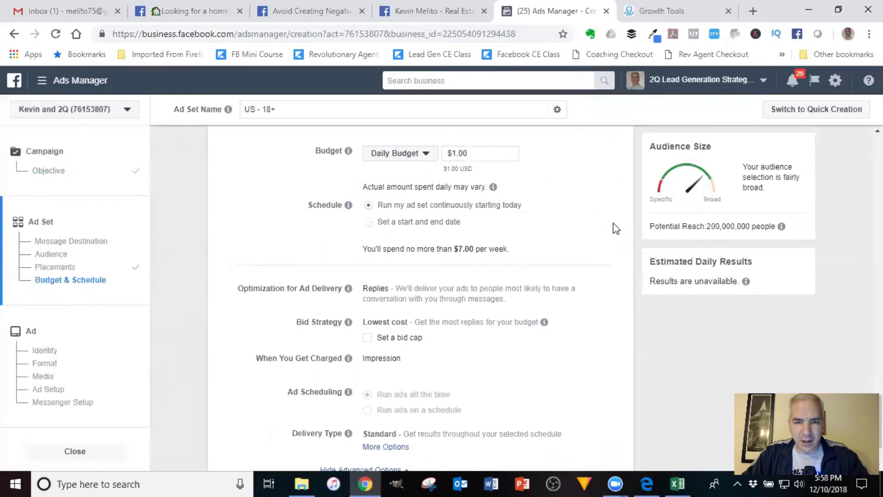
scroll(602, 235, "down", 2)
left_click(604, 451)
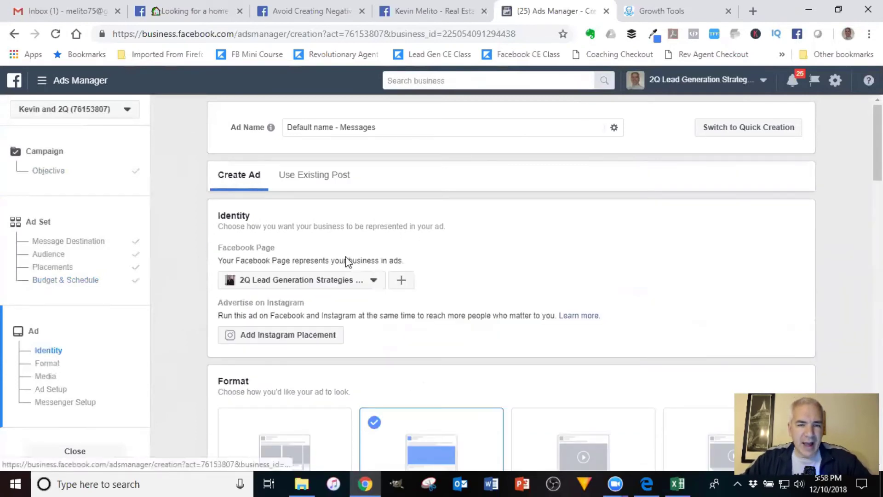
Keep the Single Image format and upload the listing photo n51UCvzA.jpeg.jpg from the Green Clover Listing folder as the ad image.
scroll(503, 253, "down", 5)
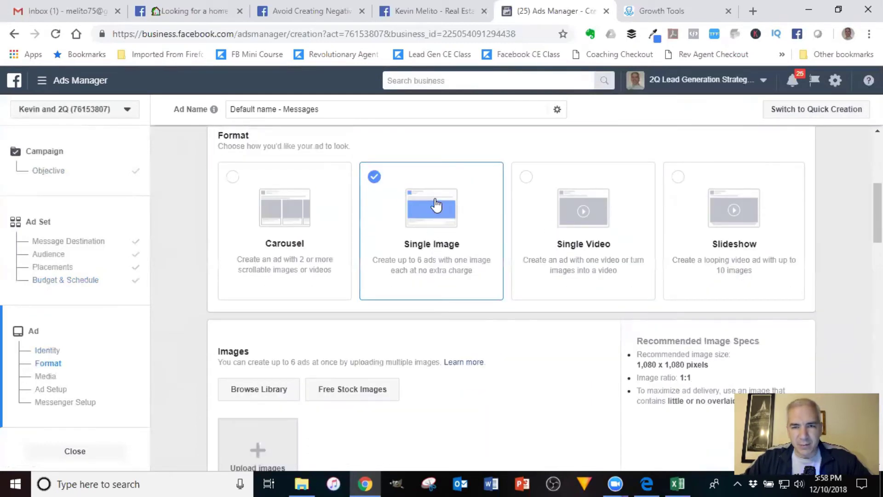
scroll(442, 237, "down", 5)
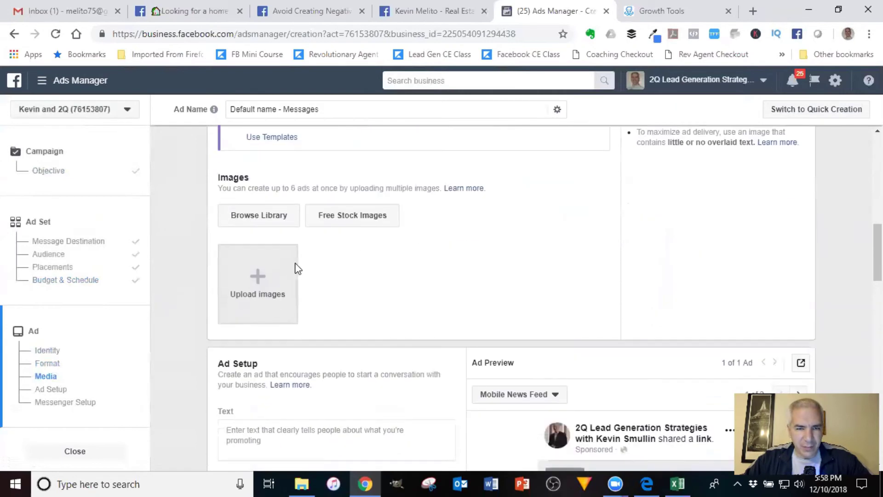
left_click(268, 282)
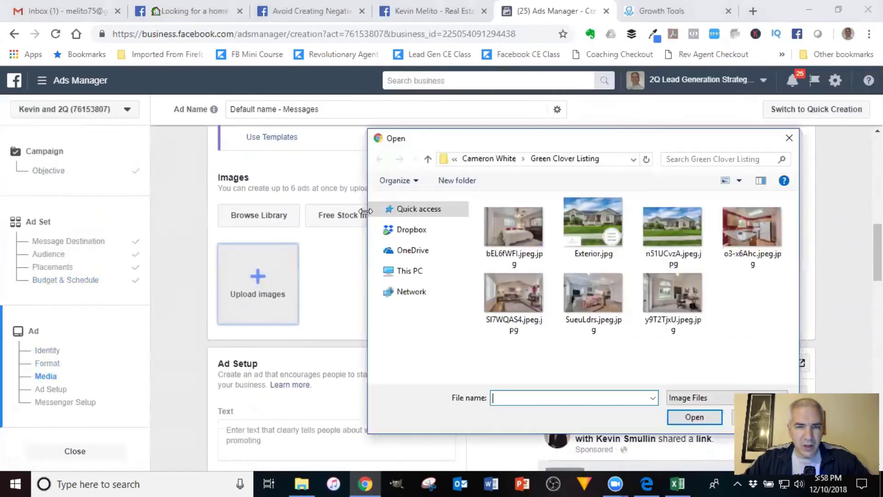
left_click(672, 237)
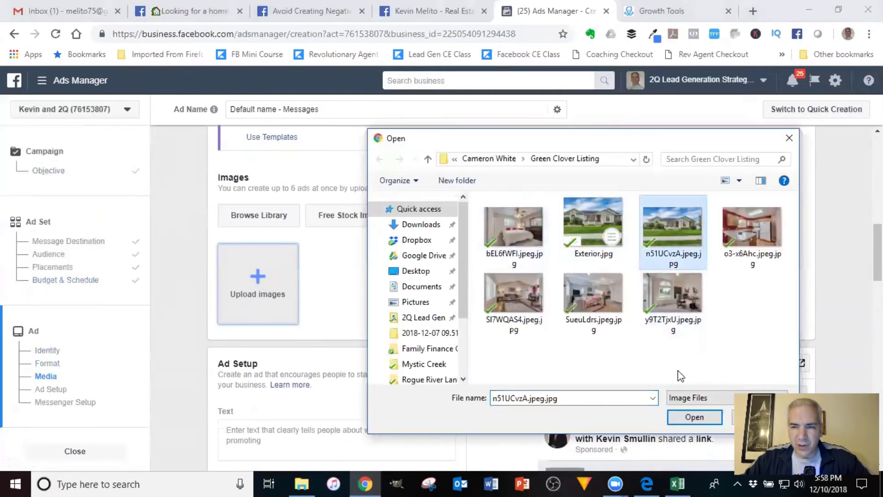
left_click(694, 417)
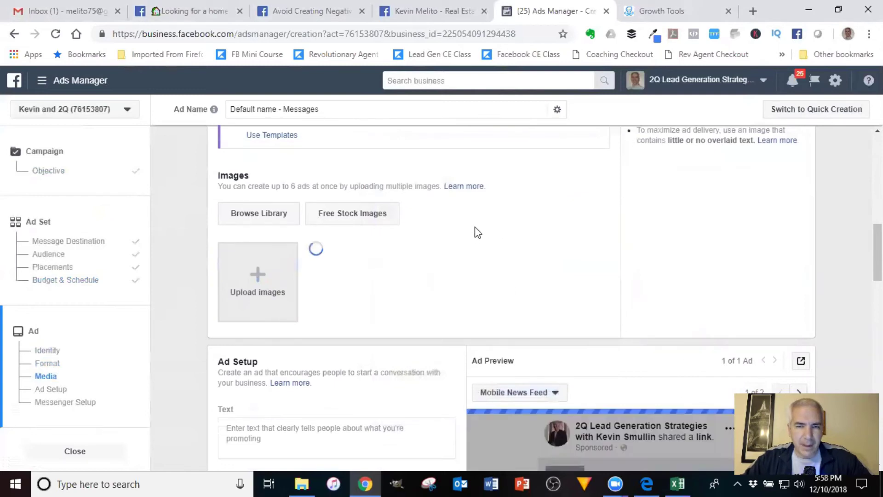
Copy the listing post's text starting "Want to see the price, address and photos?" from the real estate agent's Facebook page into the ad's text.
scroll(476, 236, "down", 3)
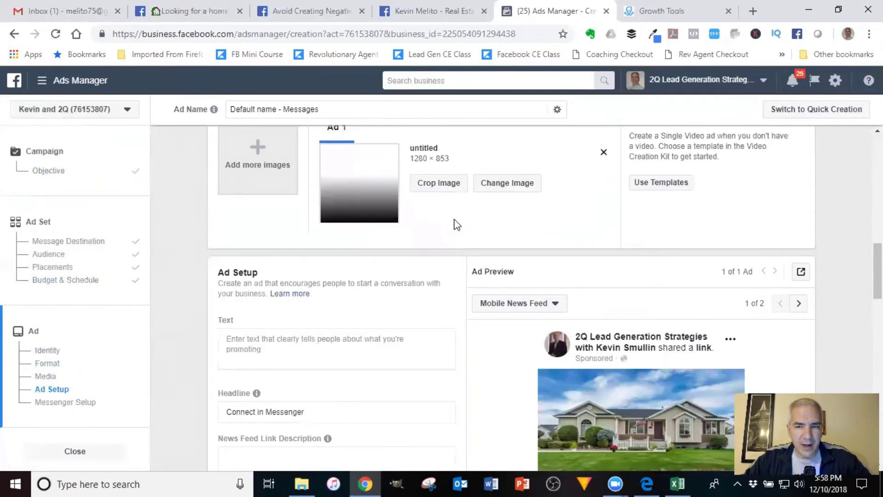
scroll(456, 222, "down", 3)
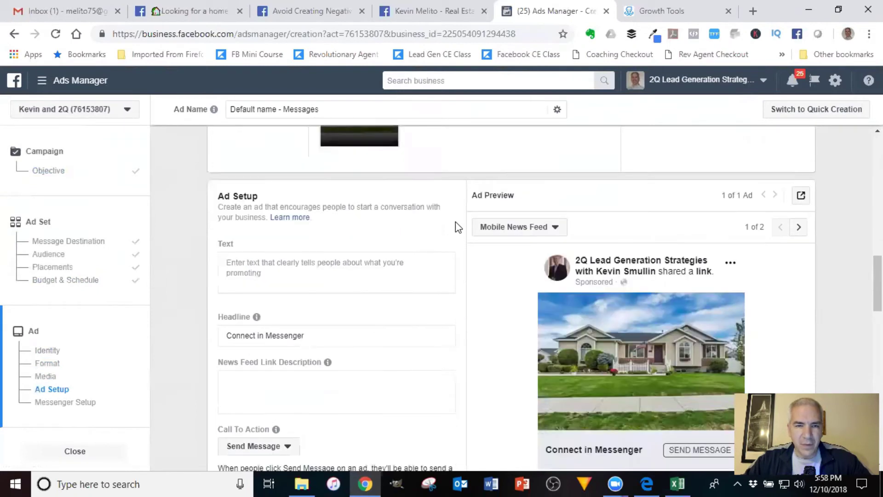
left_click(252, 211)
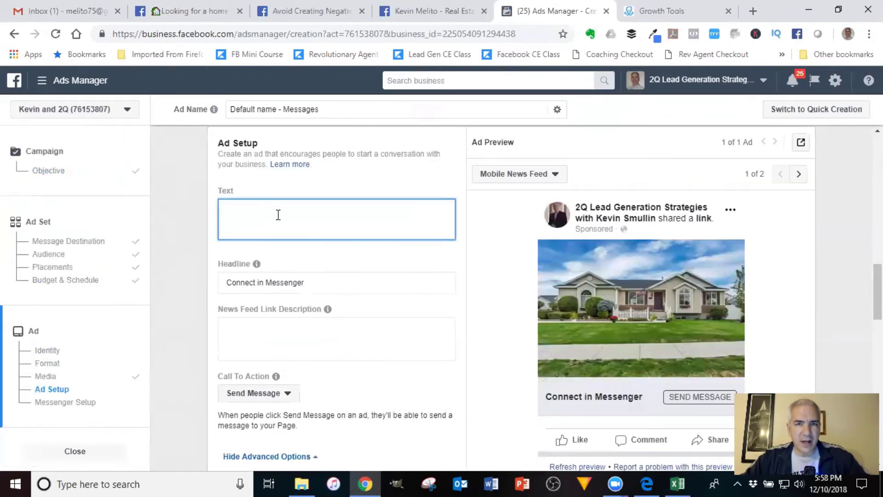
left_click(433, 17)
left_click_drag(263, 225, 244, 193)
key("ctrl+c")
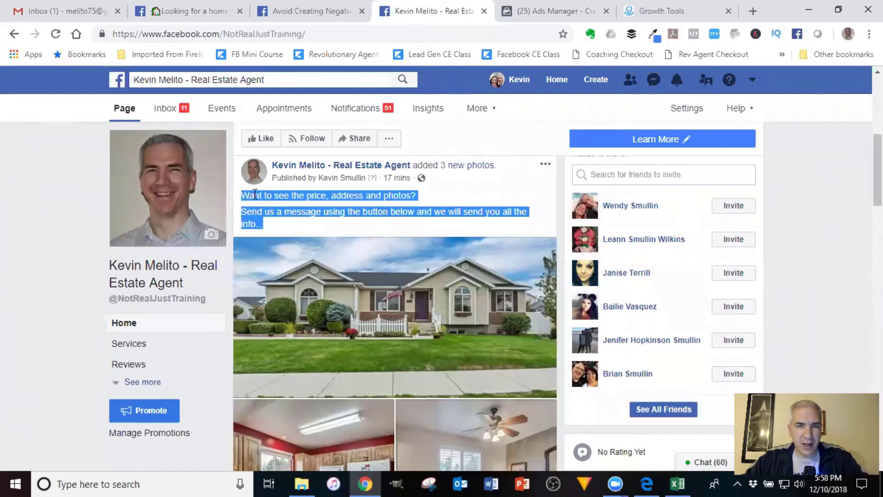
left_click(551, 12)
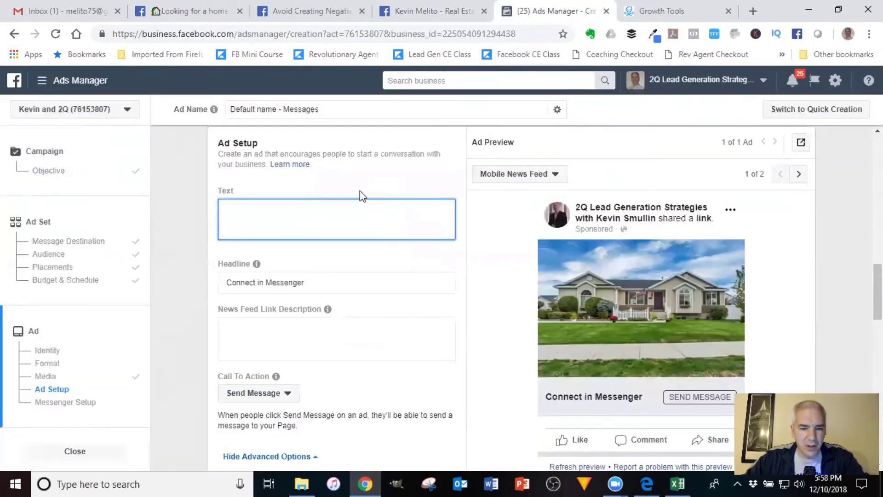
key("ctrl+v")
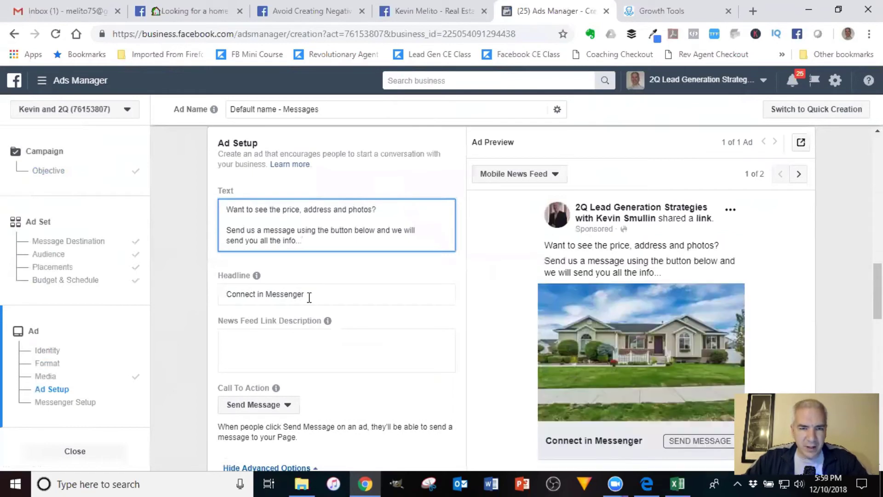
Replace the ad's headline with "Send Us A Message To View The Home Info!".
left_click(312, 296)
left_click_drag(305, 294, 226, 292)
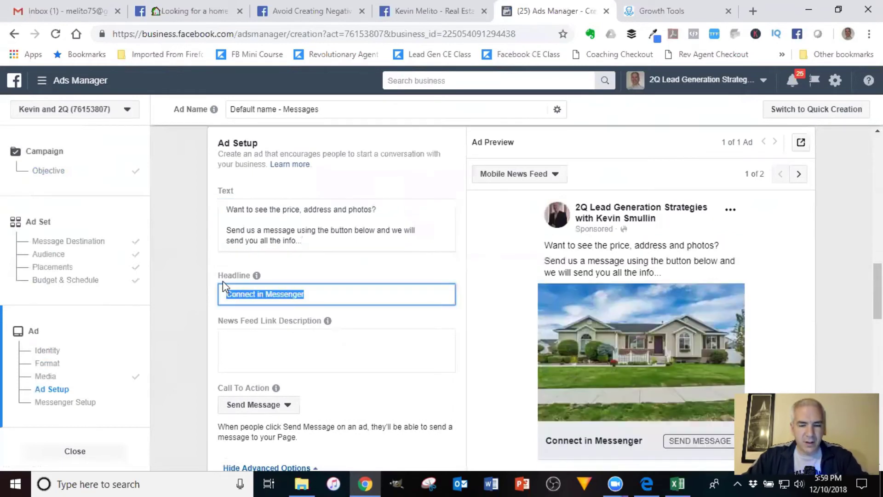
type("S")
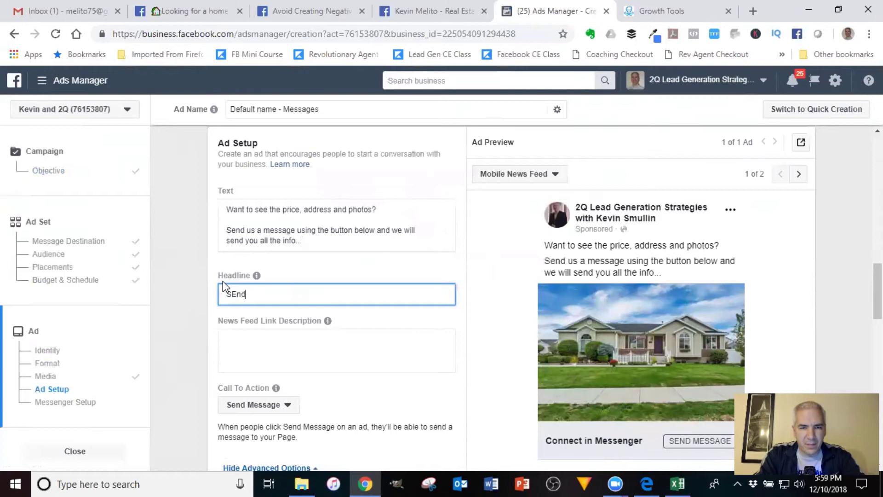
type("end")
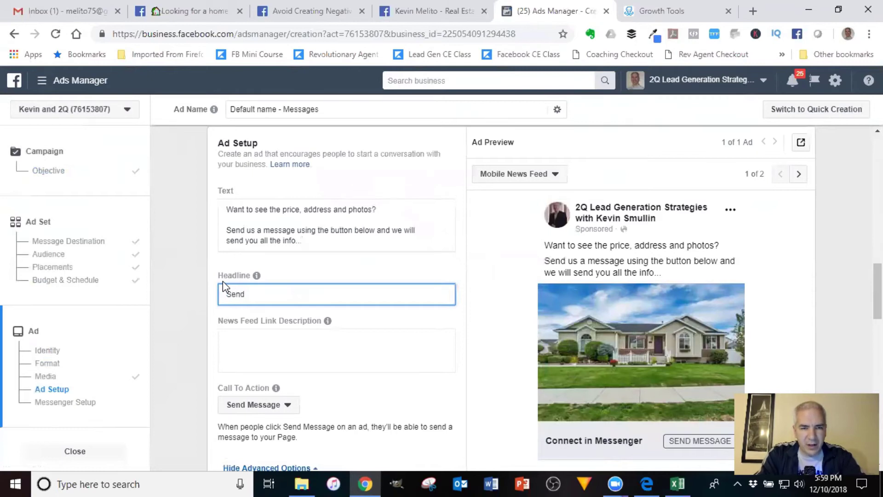
type(" Us A Message To View The Info")
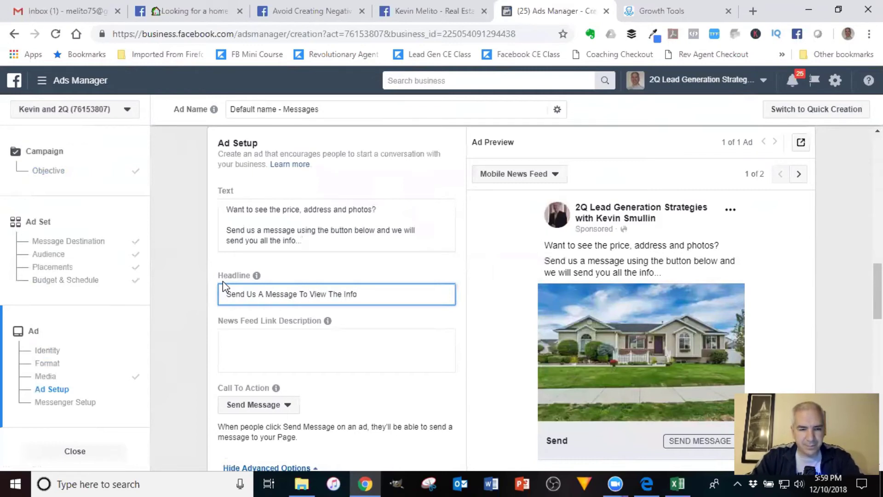
type("!")
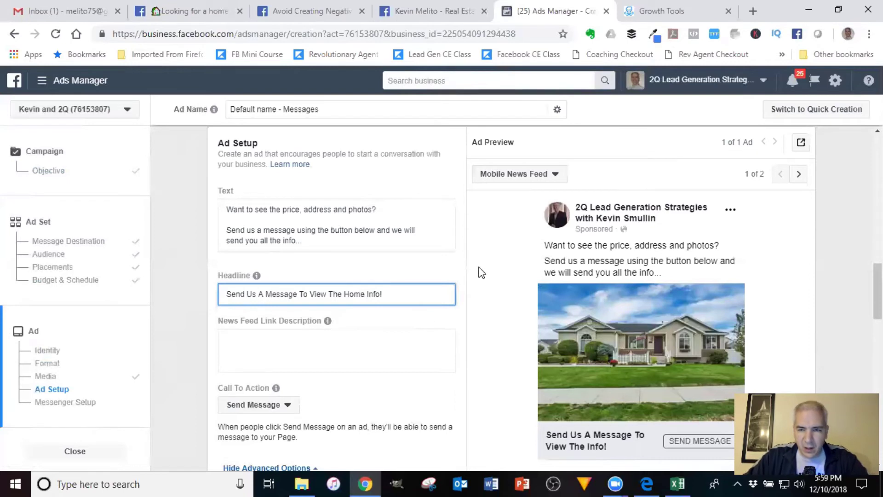
Create a custom template for the ad's Messenger welcome experience and show its JSON code.
scroll(483, 273, "down", 2)
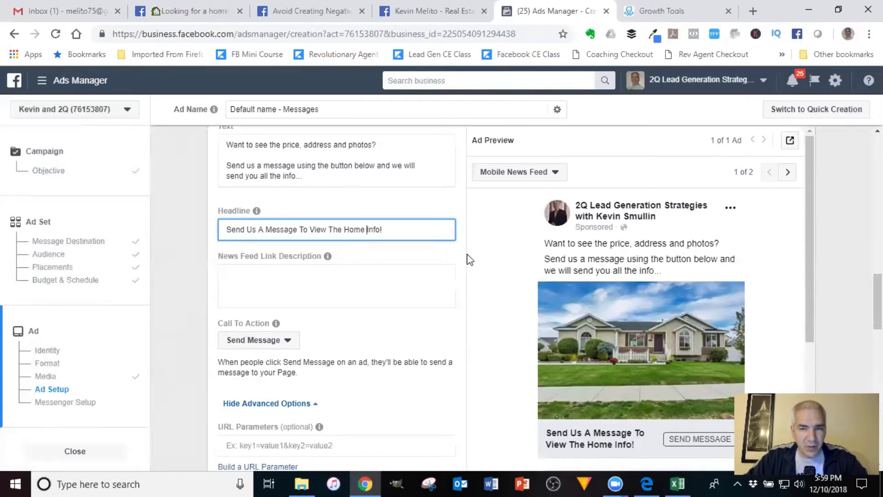
scroll(465, 258, "down", 6)
scroll(463, 290, "down", 5)
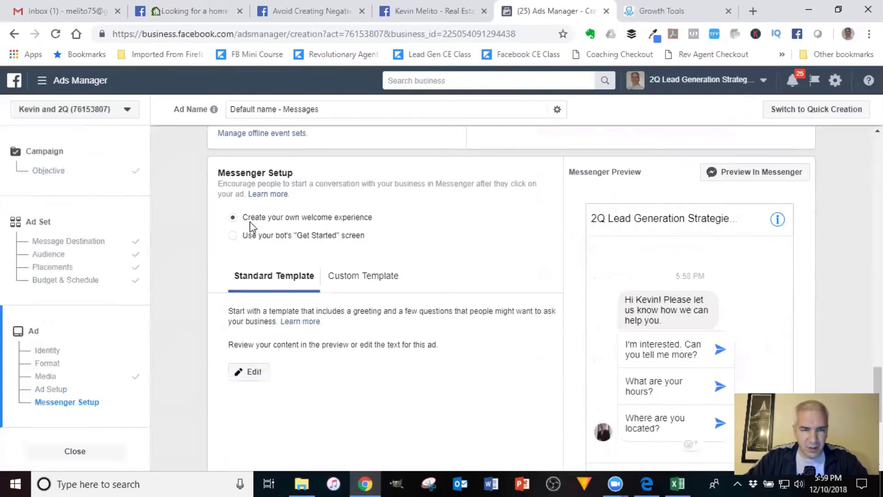
left_click(347, 276)
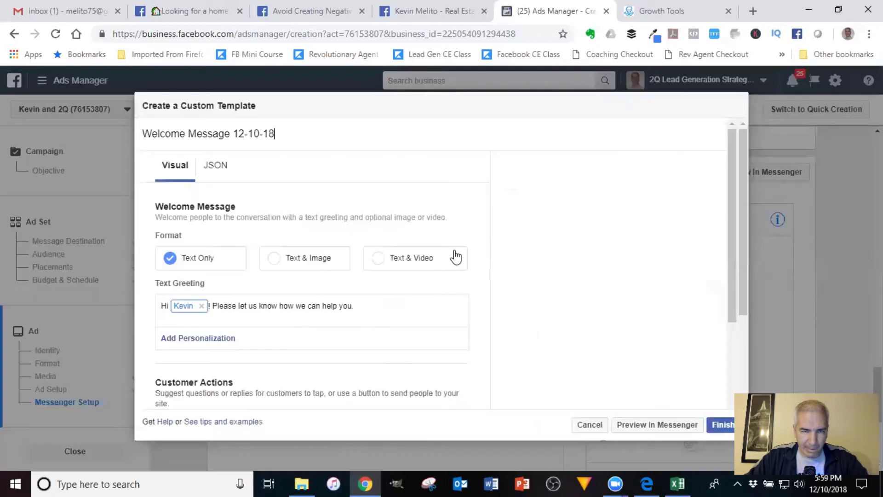
left_click(218, 172)
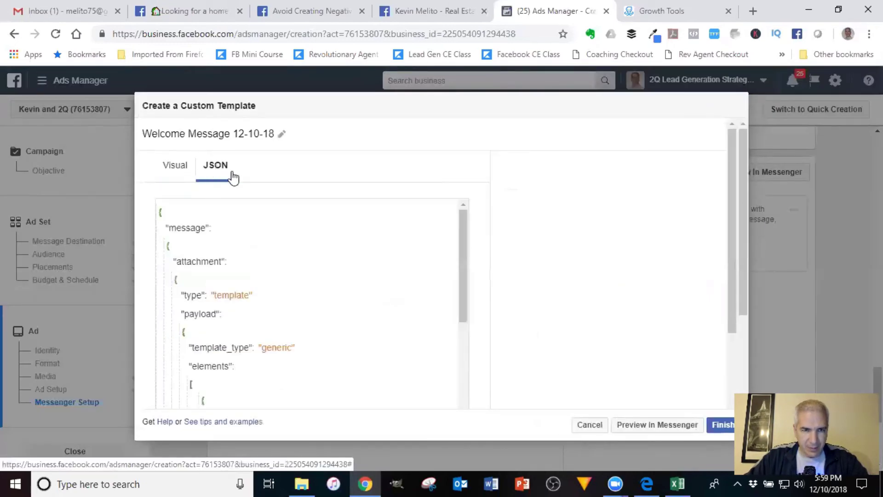
Copy the JSON Demo growth tool's code in ManyChat and return to the custom template in Ads Manager.
left_click(651, 11)
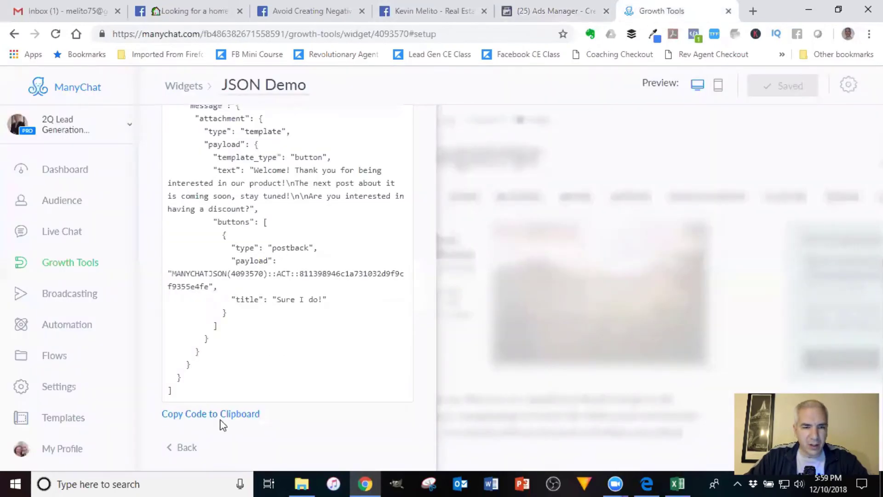
left_click(190, 417)
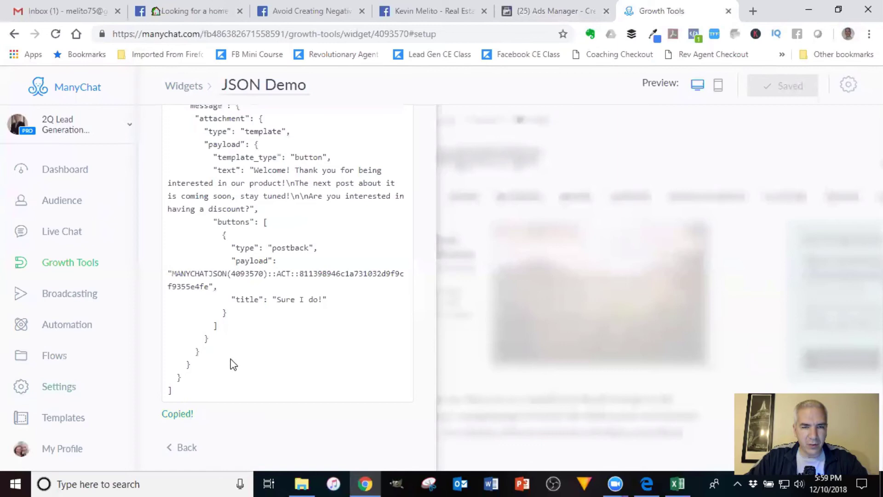
left_click(549, 15)
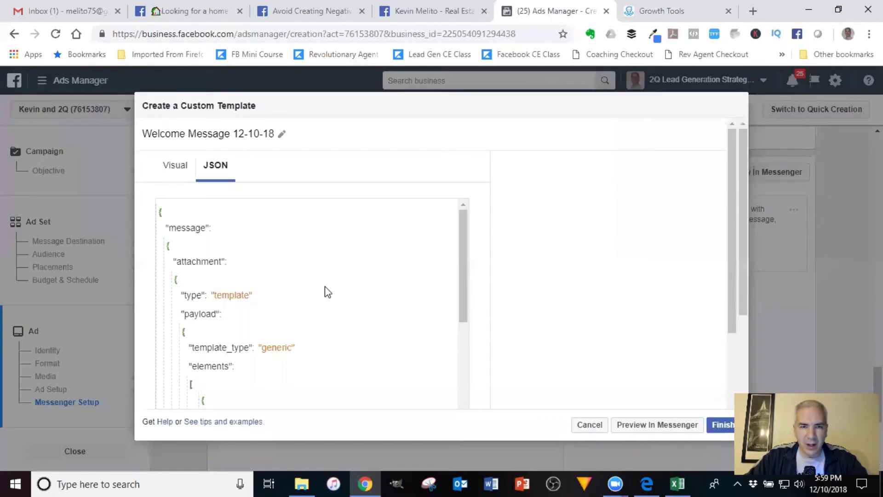
Try to replace the template's default JSON with the copied code, starting from its quick_replies block.
scroll(454, 292, "down", 3)
scroll(454, 292, "down", 3)
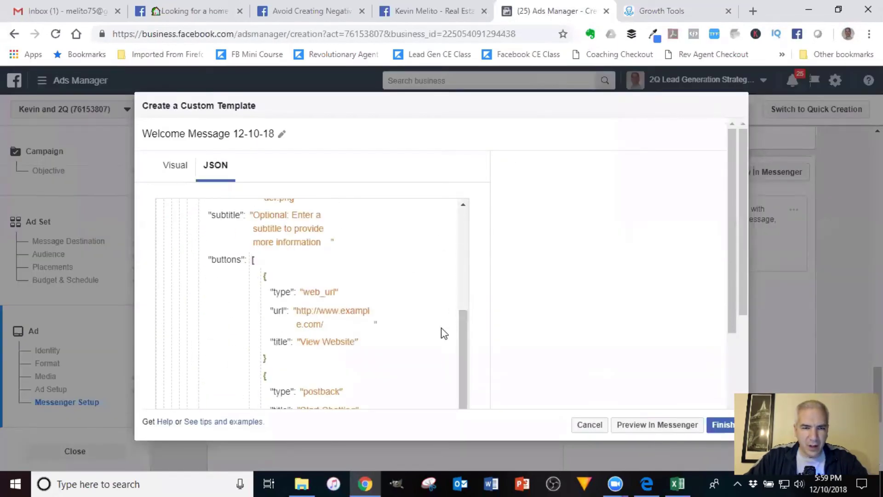
scroll(462, 341, "down", 3)
scroll(454, 392, "down", 4)
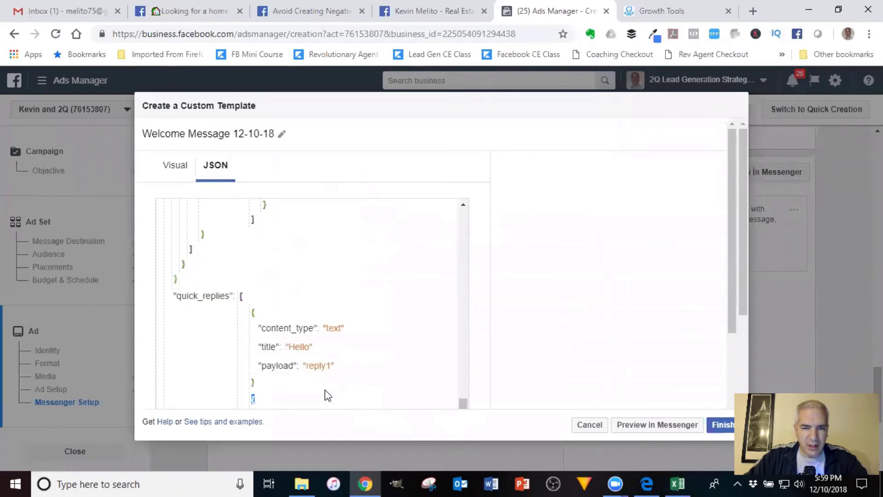
left_click(327, 394)
left_click_drag(341, 400, 171, 195)
key("BackSpace")
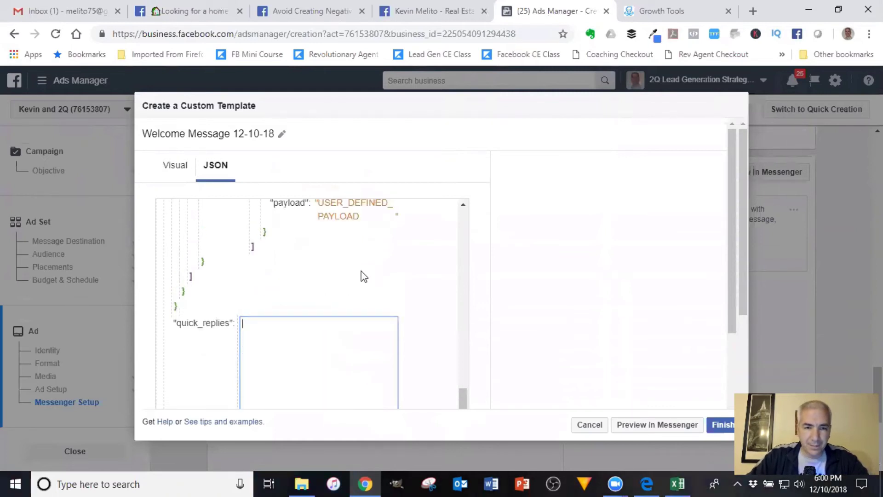
key("ctrl+v")
left_click_drag(460, 313, 462, 211)
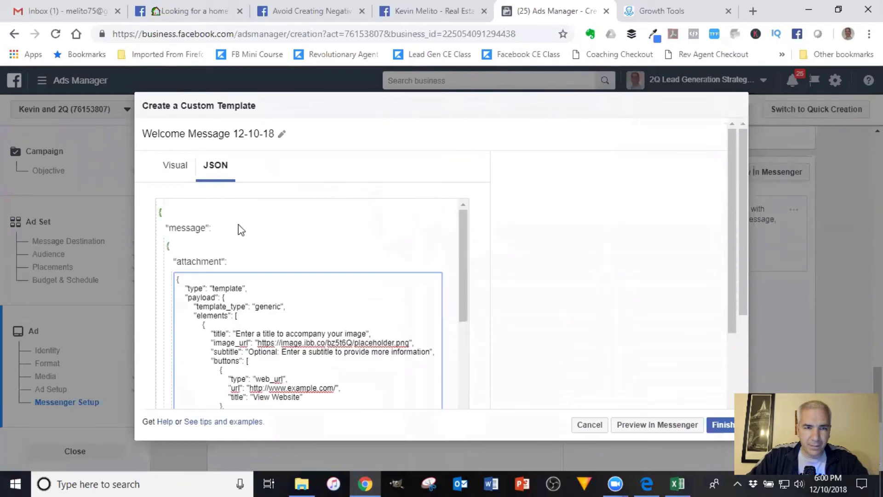
Replace the custom template's entire default JSON with the copied ManyChat code and finish the template.
left_click(166, 213)
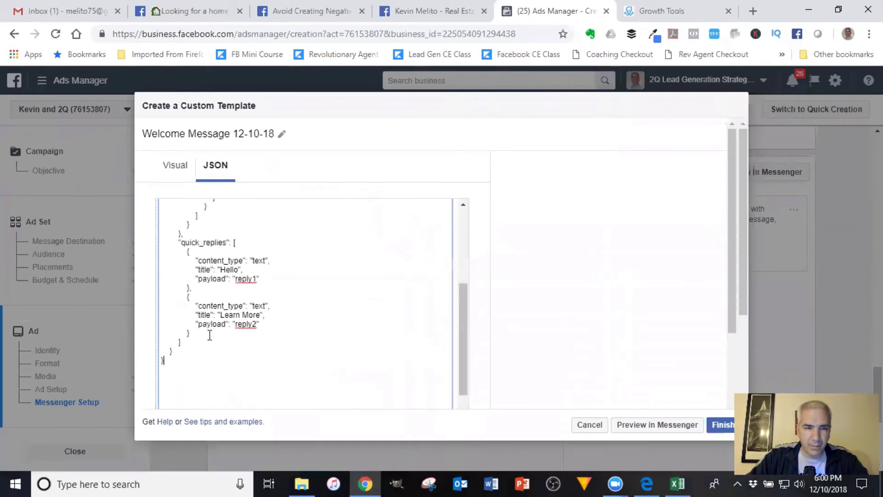
left_click_drag(210, 361, 140, 157)
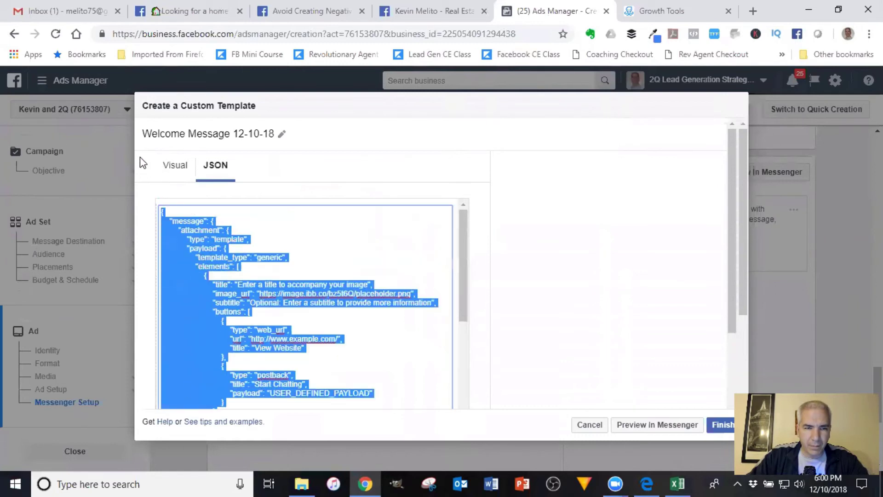
key("BackSpace")
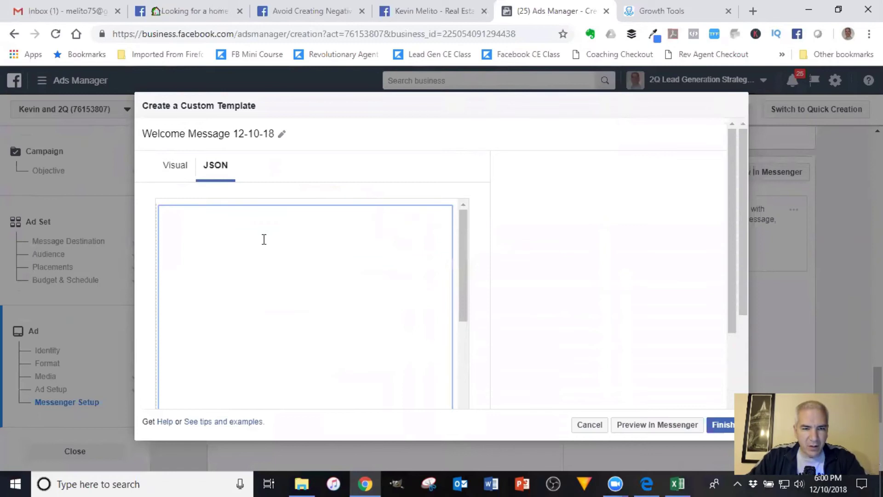
key("Escape")
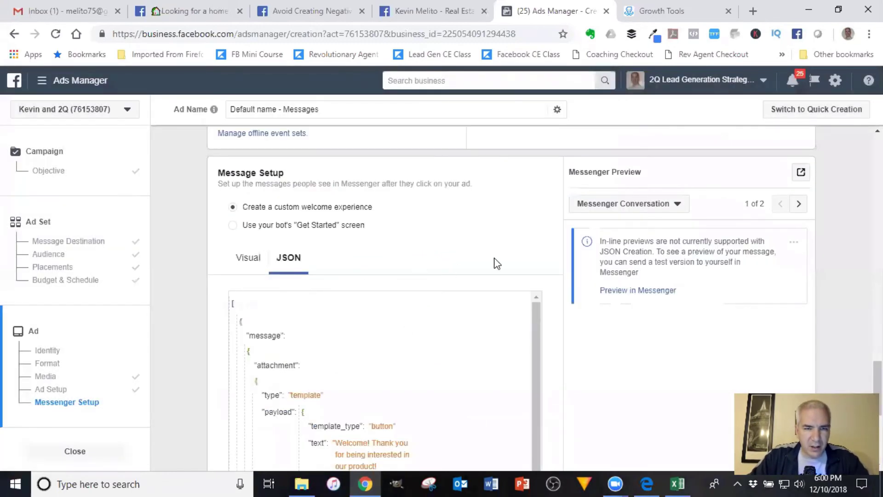
Review the ManyChat JSON code and the Messenger preview section in the ad's message setup.
scroll(524, 246, "down", 3)
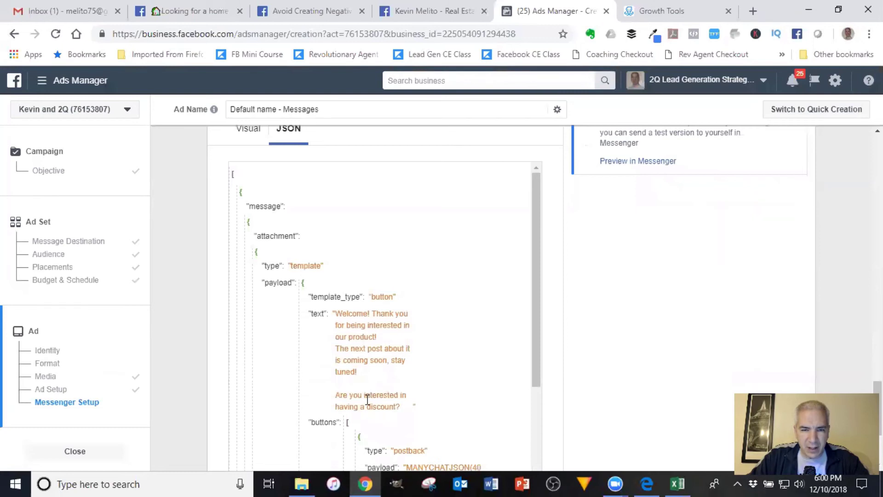
scroll(469, 246, "down", 6)
scroll(477, 249, "up", 5)
scroll(556, 278, "up", 5)
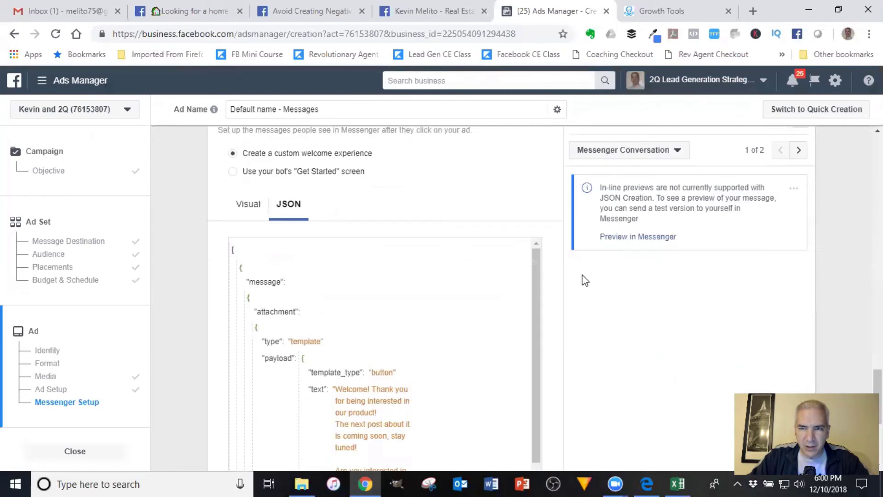
scroll(585, 280, "up", 2)
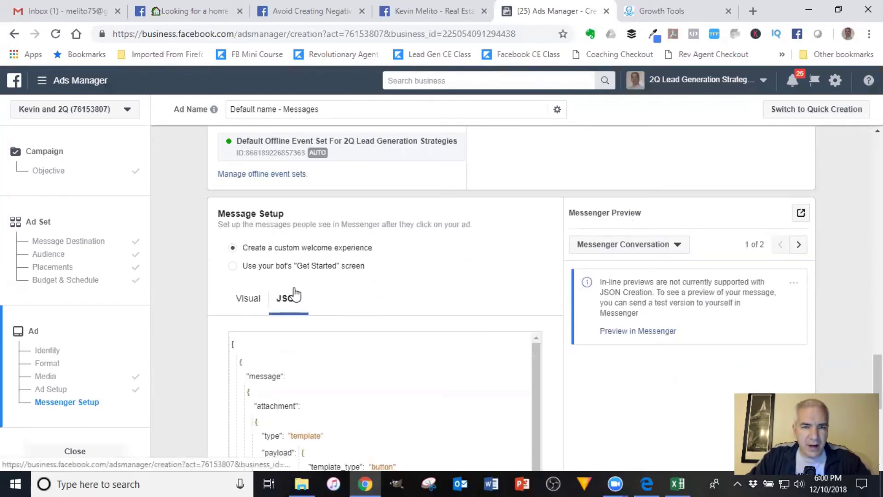
scroll(550, 273, "down", 4)
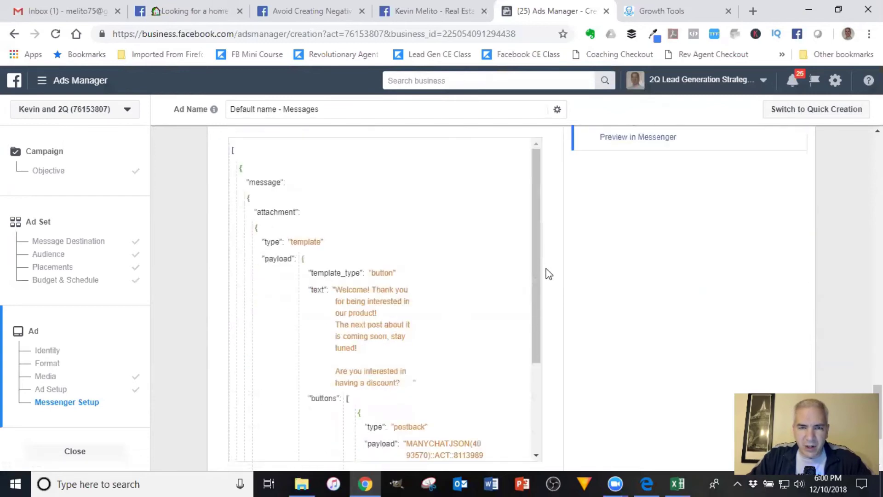
Review the ad in Ads Manager, from its Messenger message setup back to the Mobile News Feed preview.
scroll(549, 274, "down", 3)
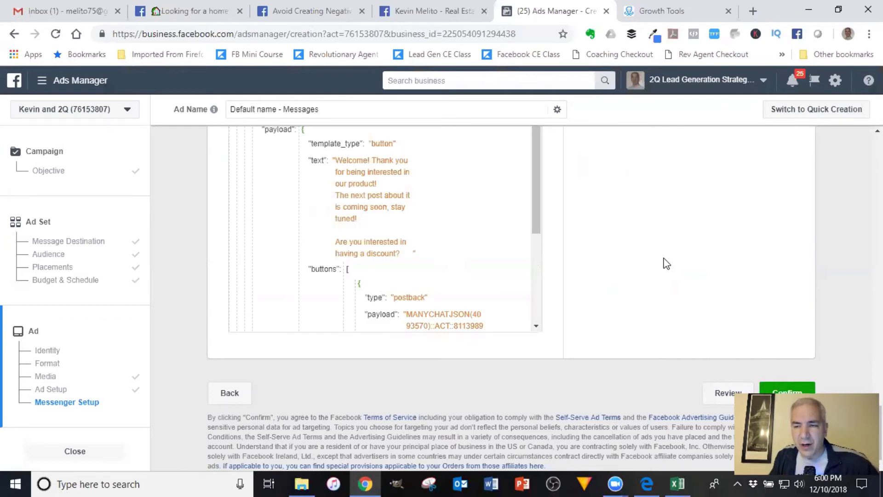
scroll(644, 282, "up", 5)
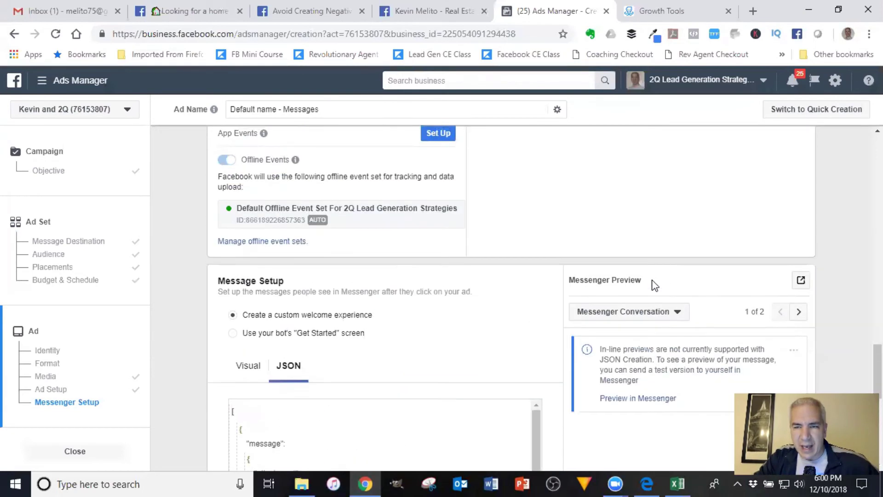
scroll(597, 333, "up", 4)
scroll(546, 358, "up", 3)
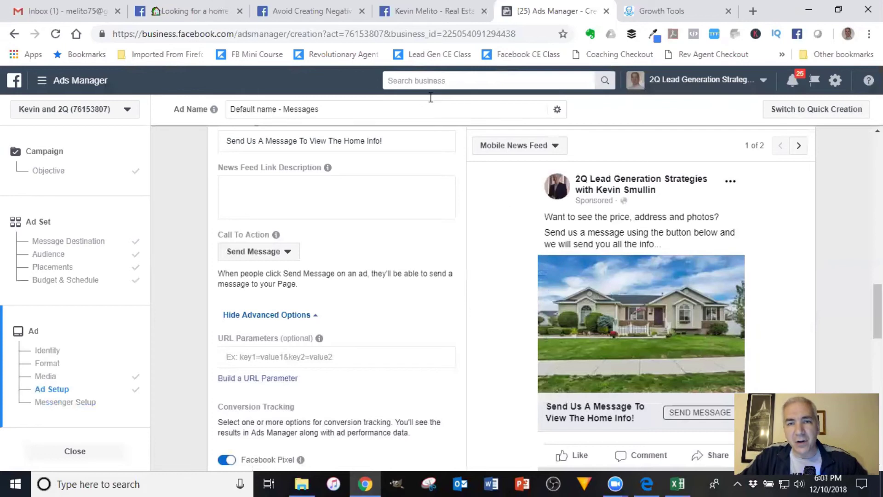
Compare the Facebook page's new send-a-message listing post with the older South Jordan post asking for comments, examining its text, photos and comments.
left_click(443, 10)
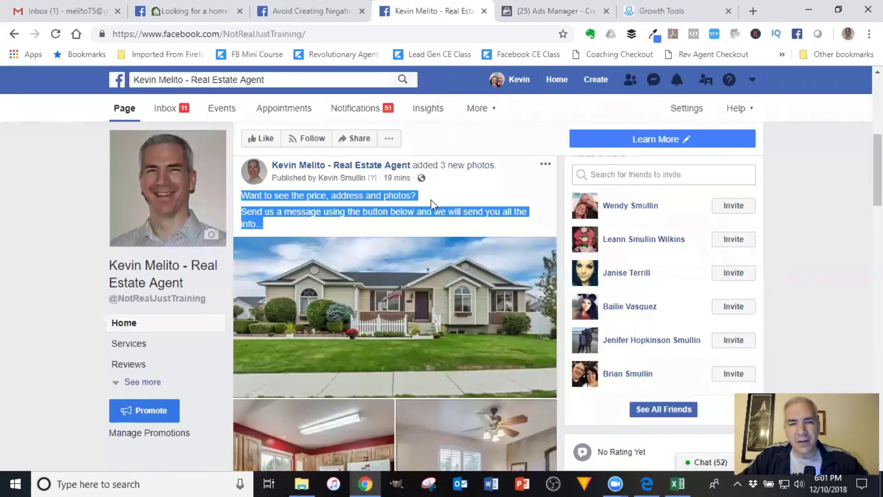
left_click(184, 9)
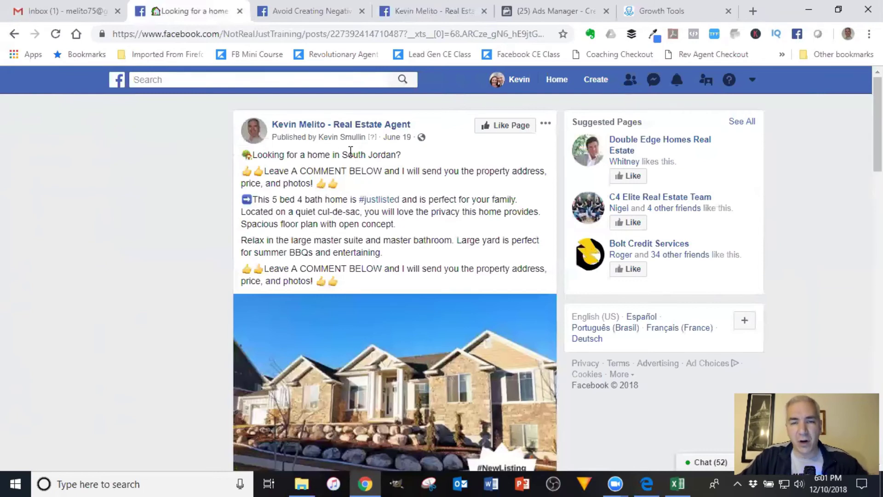
scroll(425, 174, "down", 4)
scroll(425, 174, "down", 7)
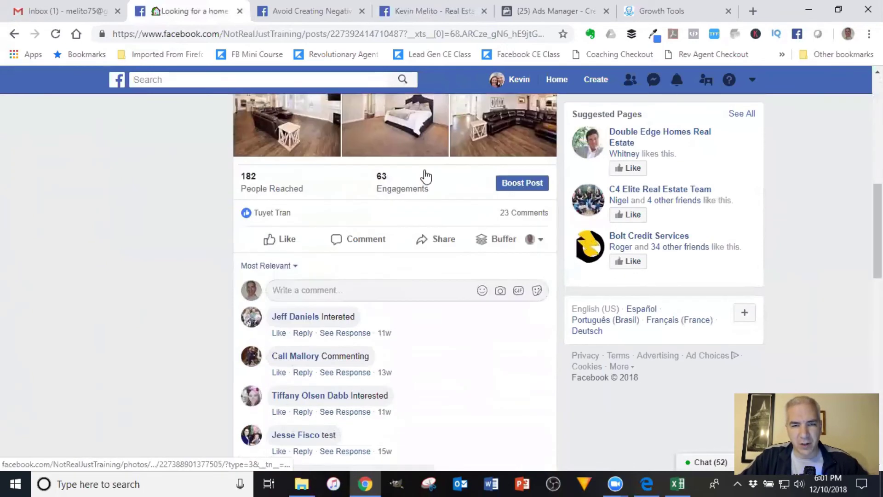
scroll(414, 184, "up", 8)
scroll(415, 189, "up", 3)
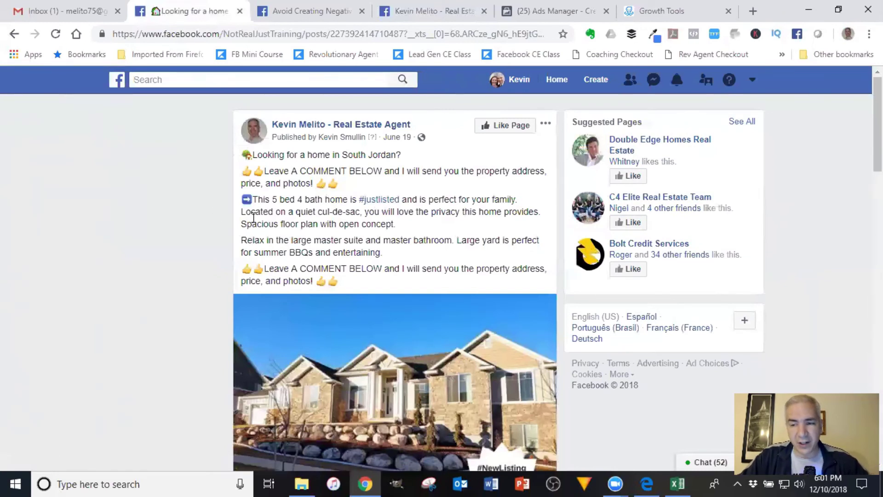
scroll(476, 242, "down", 9)
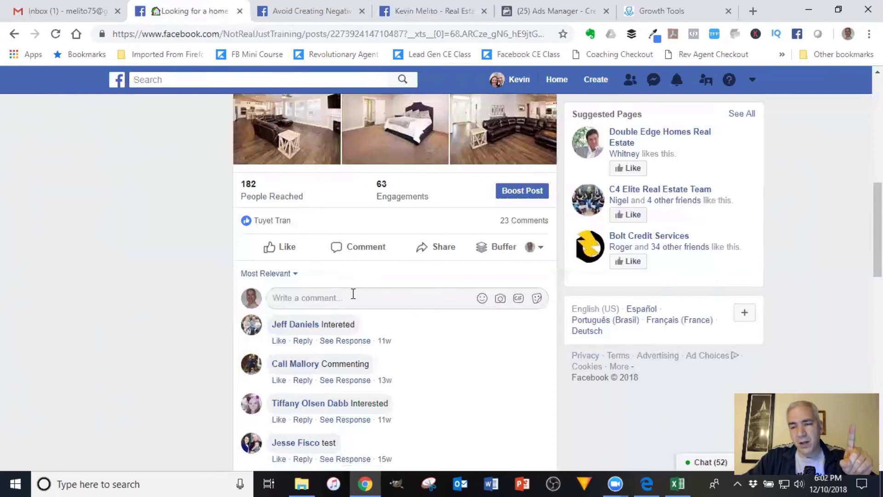
scroll(469, 230, "up", 5)
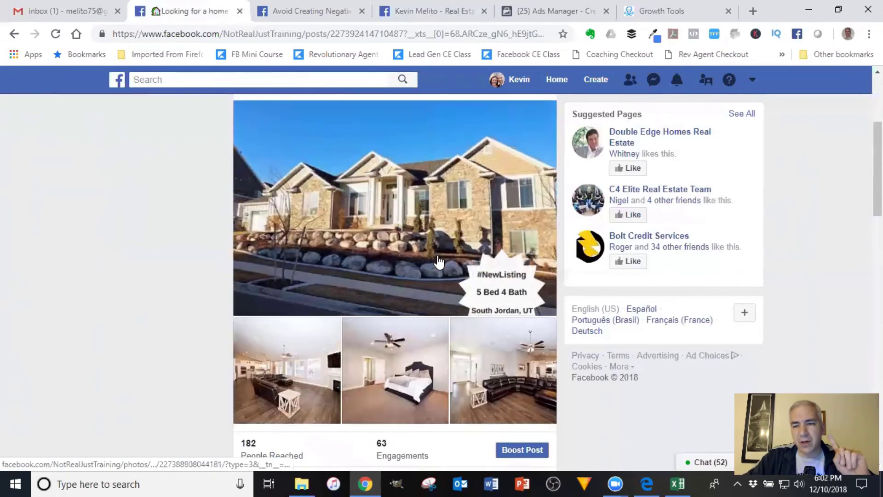
scroll(440, 261, "up", 3)
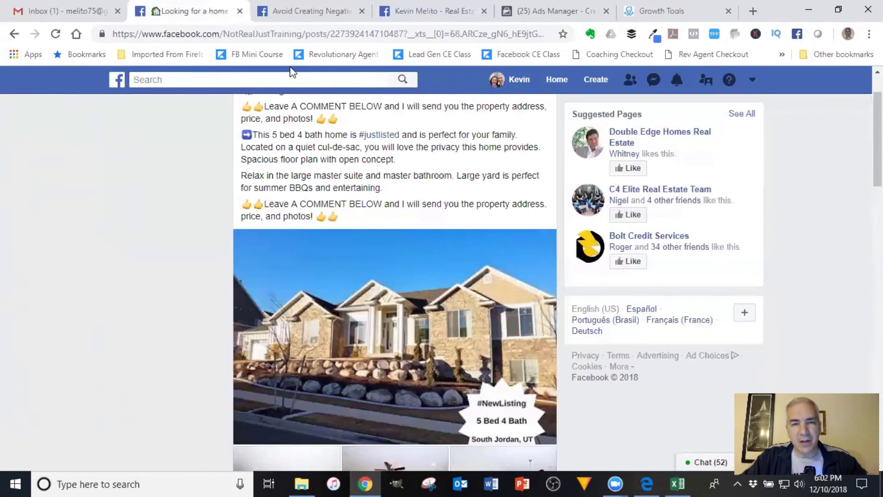
Switch to ManyChat, check the billing plan in the bot settings, and return through the dashboard to the Growth Tools list.
left_click(657, 13)
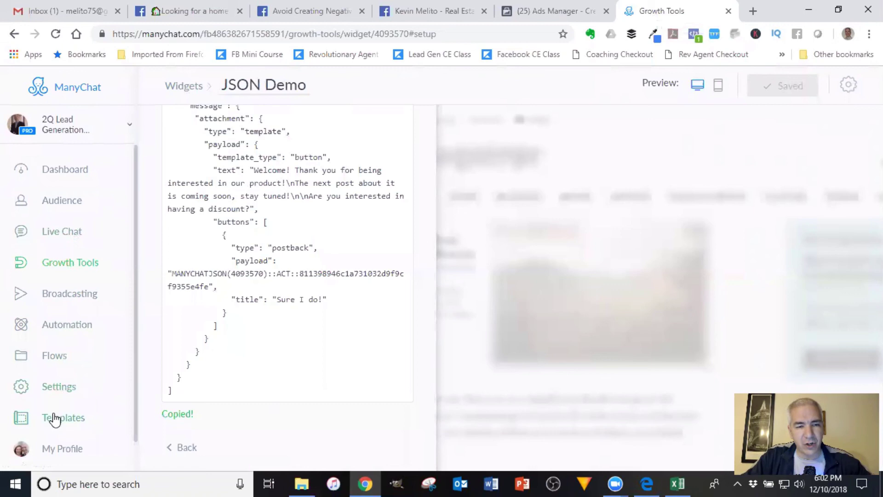
left_click(71, 170)
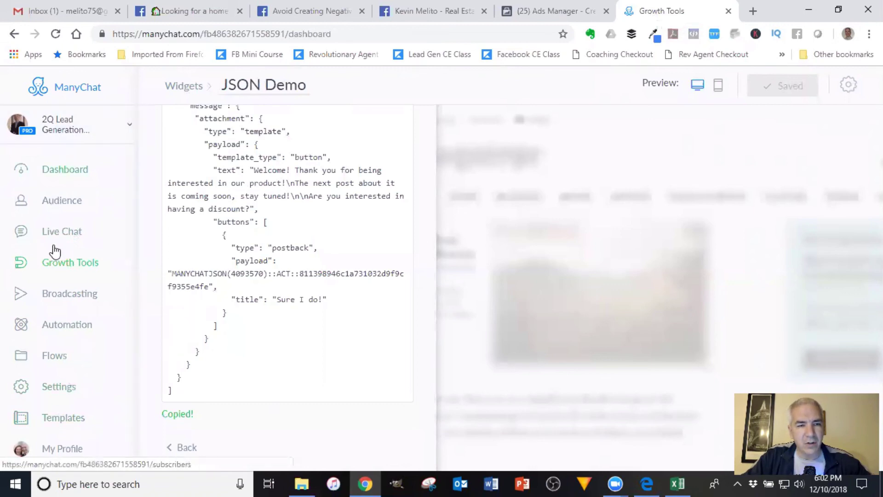
left_click(62, 387)
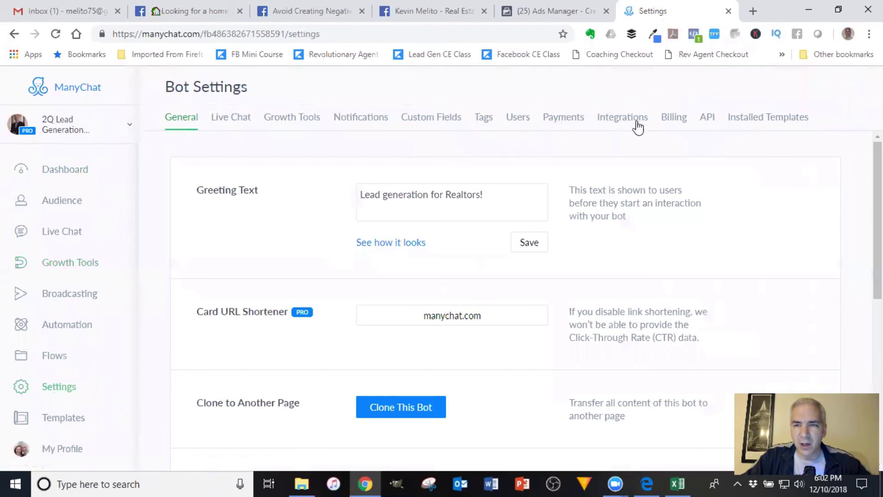
left_click(674, 122)
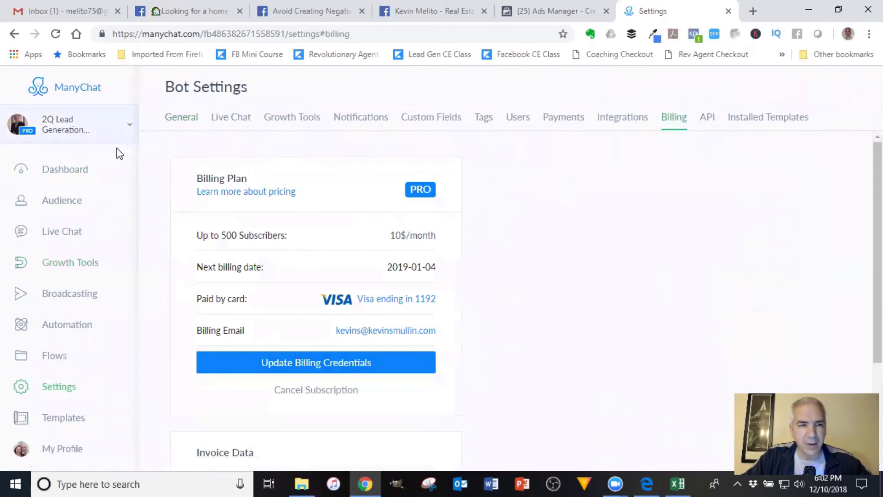
left_click(74, 176)
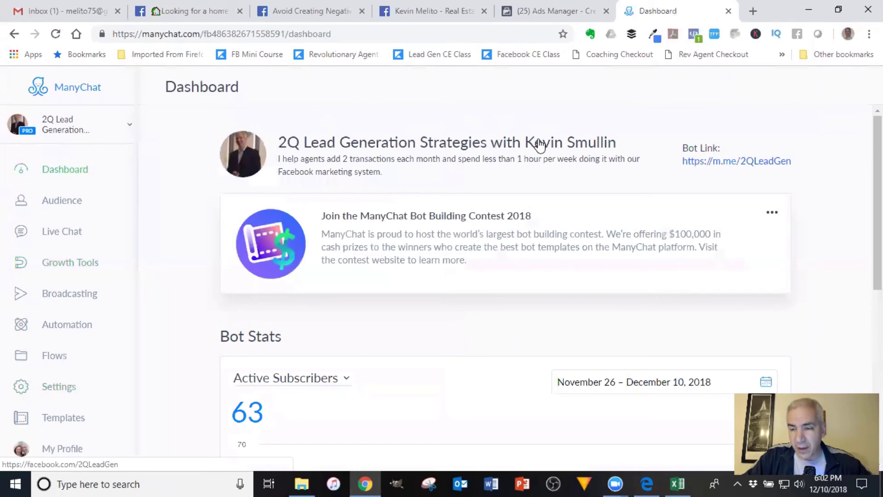
left_click(66, 270)
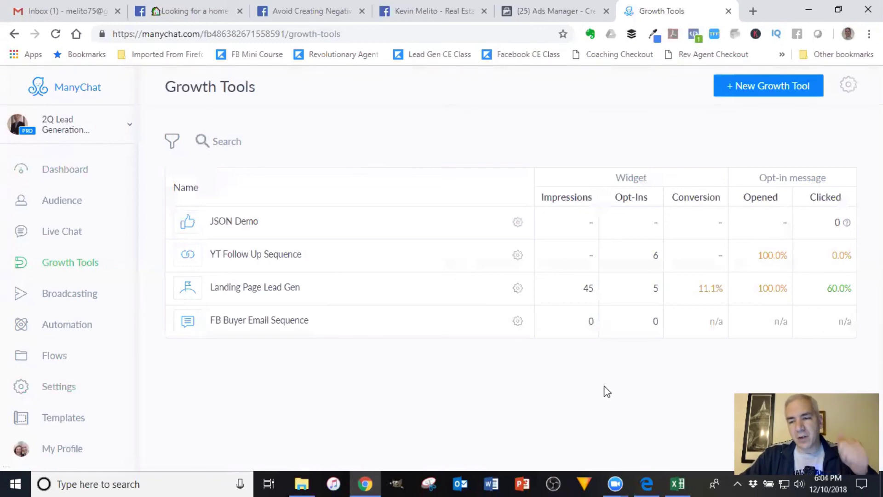
Switch to the Facebook advertiser help article on negative ad experiences and review it from the engagement bait example back to its introduction.
left_click(320, 12)
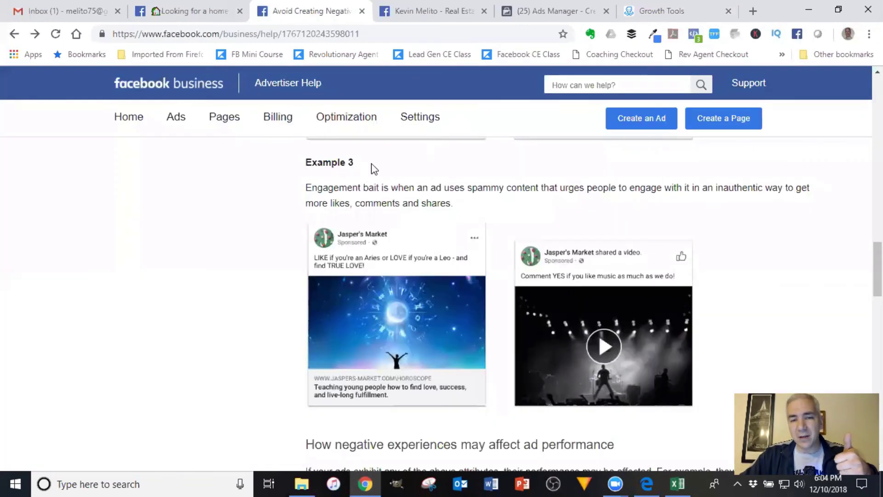
scroll(454, 207, "up", 15)
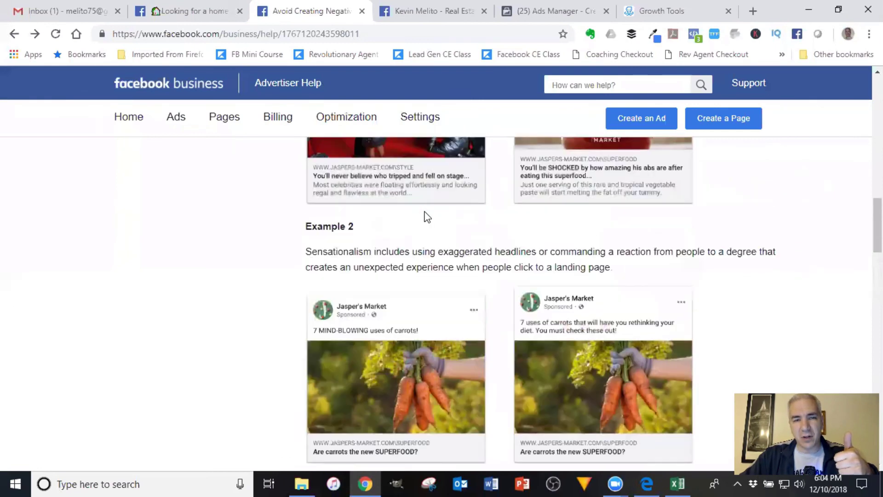
scroll(426, 212, "up", 10)
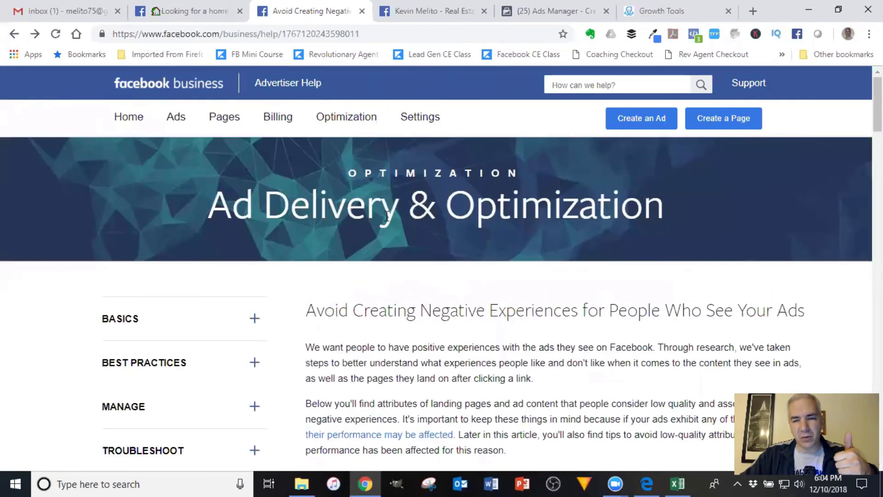